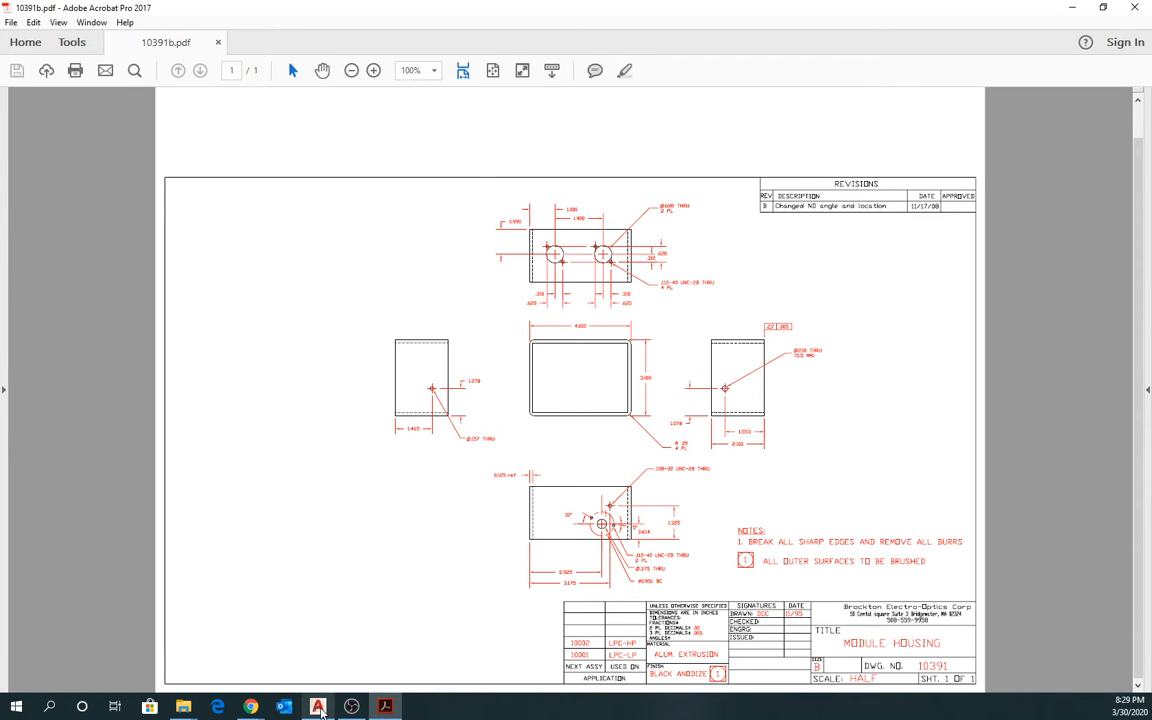
Switch to AutoCAD's blank drawing and open the Layer Properties Manager.
{"action": "mouse_move", "coordinate": [318, 708]}
{"action": "left_click", "coordinate": [290, 636]}
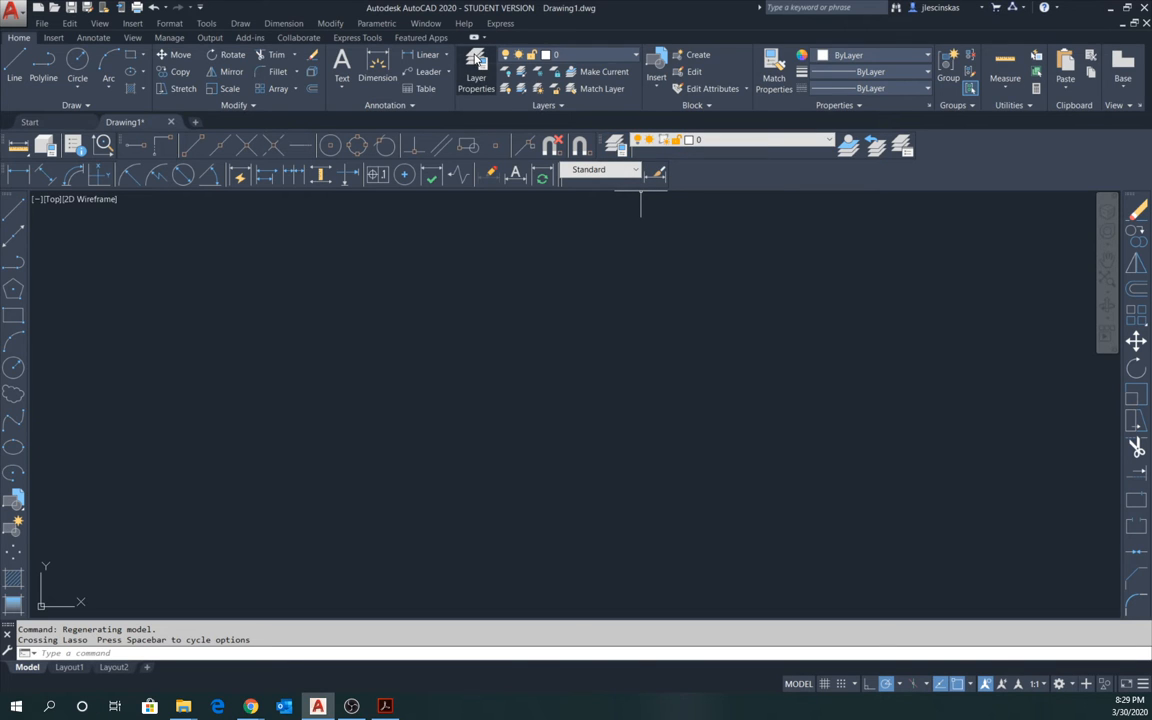
{"action": "left_click", "coordinate": [614, 145]}
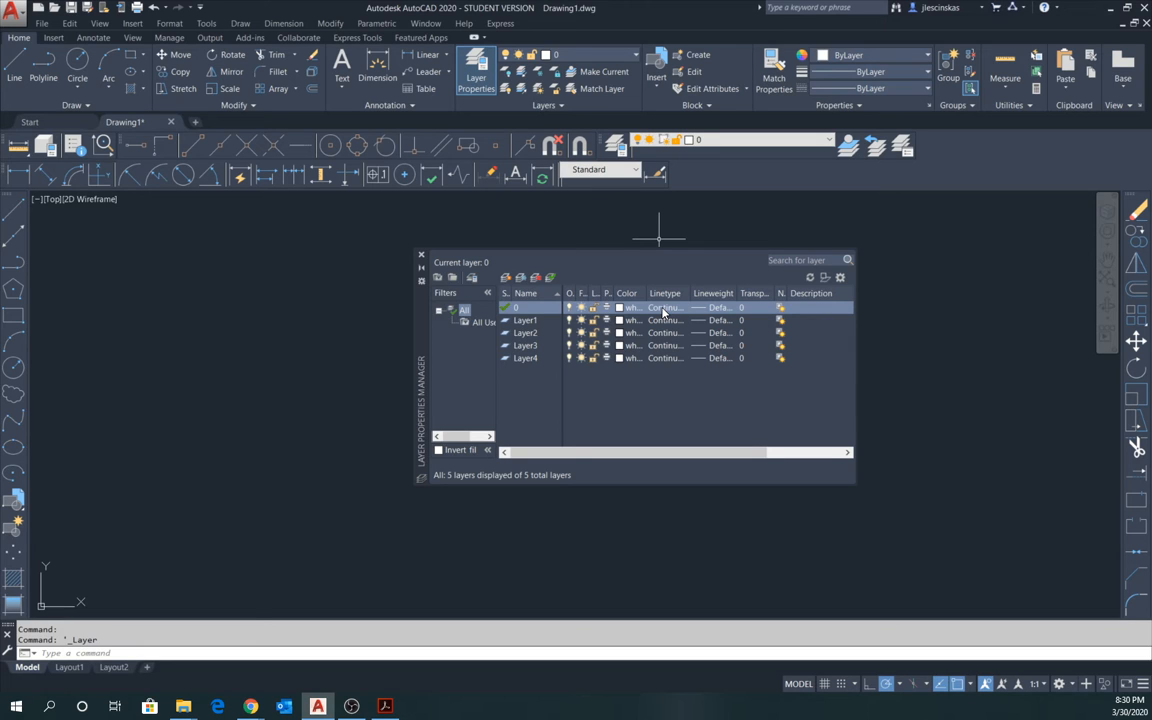
Make Layer1 the current layer and rename it const.
{"action": "double_click", "coordinate": [526, 321]}
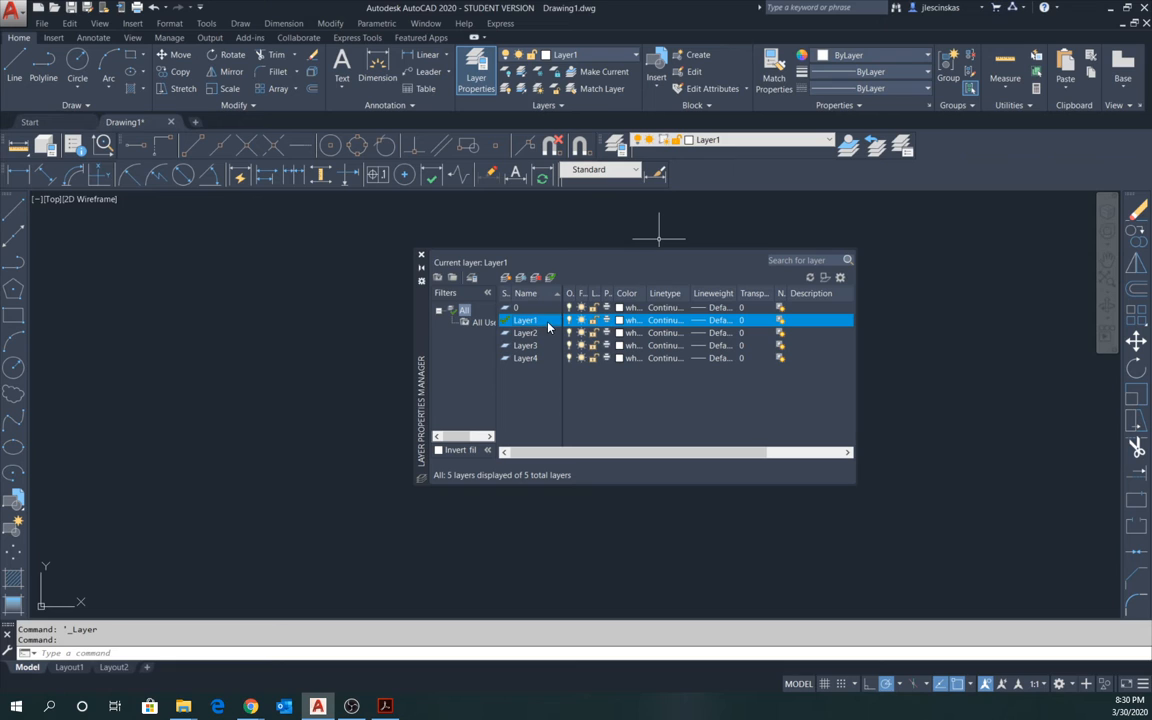
{"action": "right_click", "coordinate": [548, 324]}
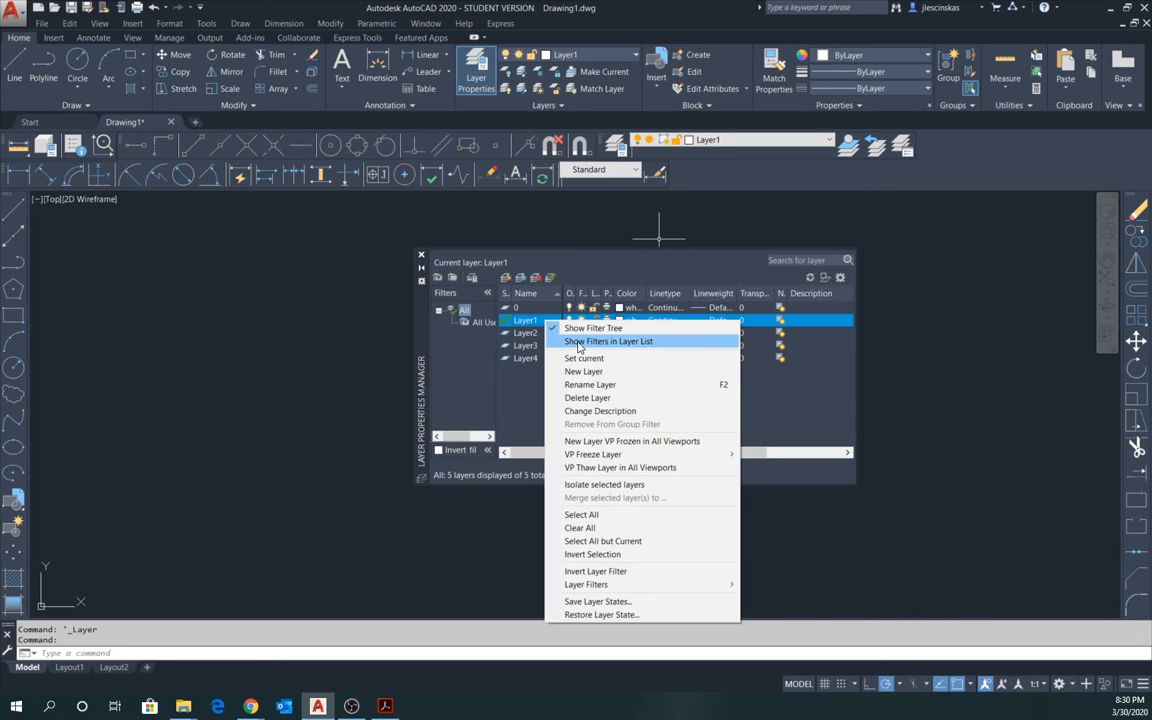
{"action": "left_click", "coordinate": [589, 384]}
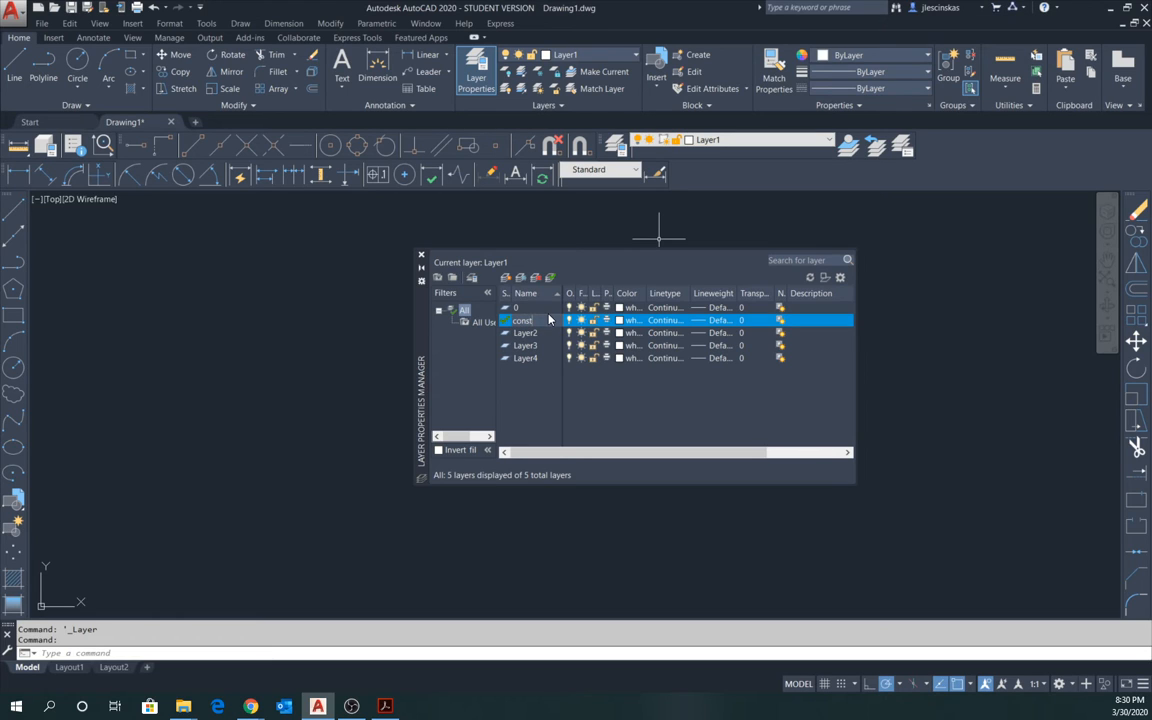
Set the const layer's color to gray 251 and toggle the drawing grid on and off for comparison.
{"action": "left_click", "coordinate": [629, 321]}
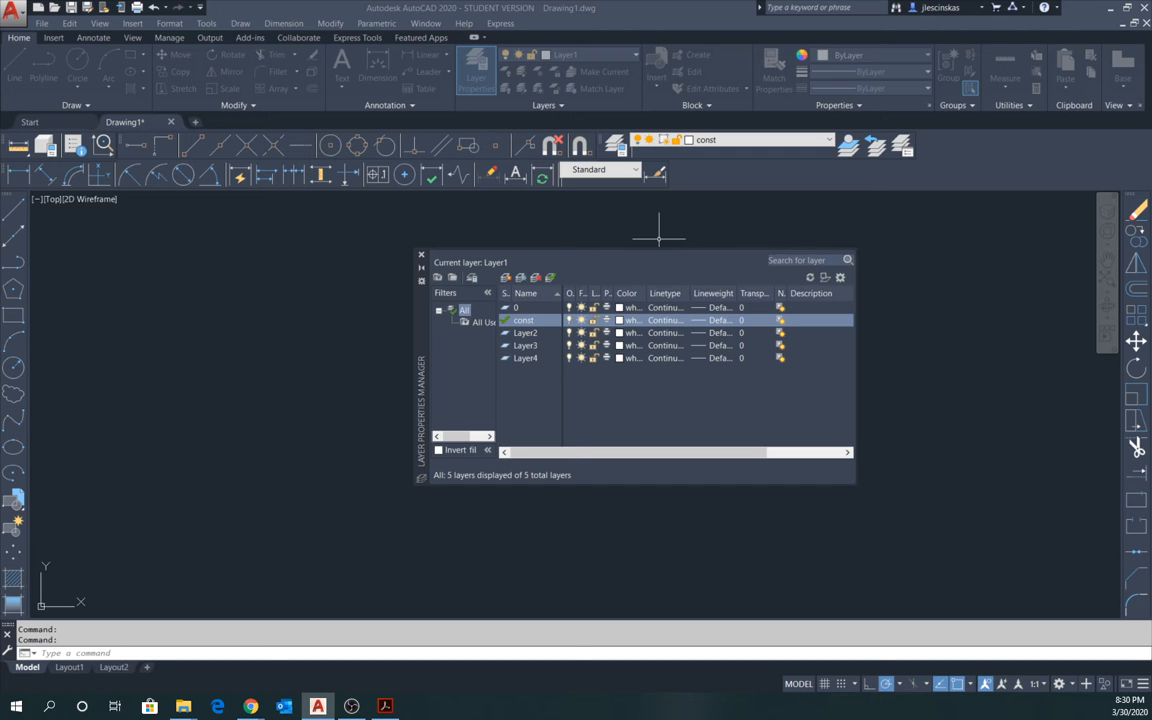
{"action": "left_click_drag", "start_coordinate": [964, 175], "coordinate": [955, 297]}
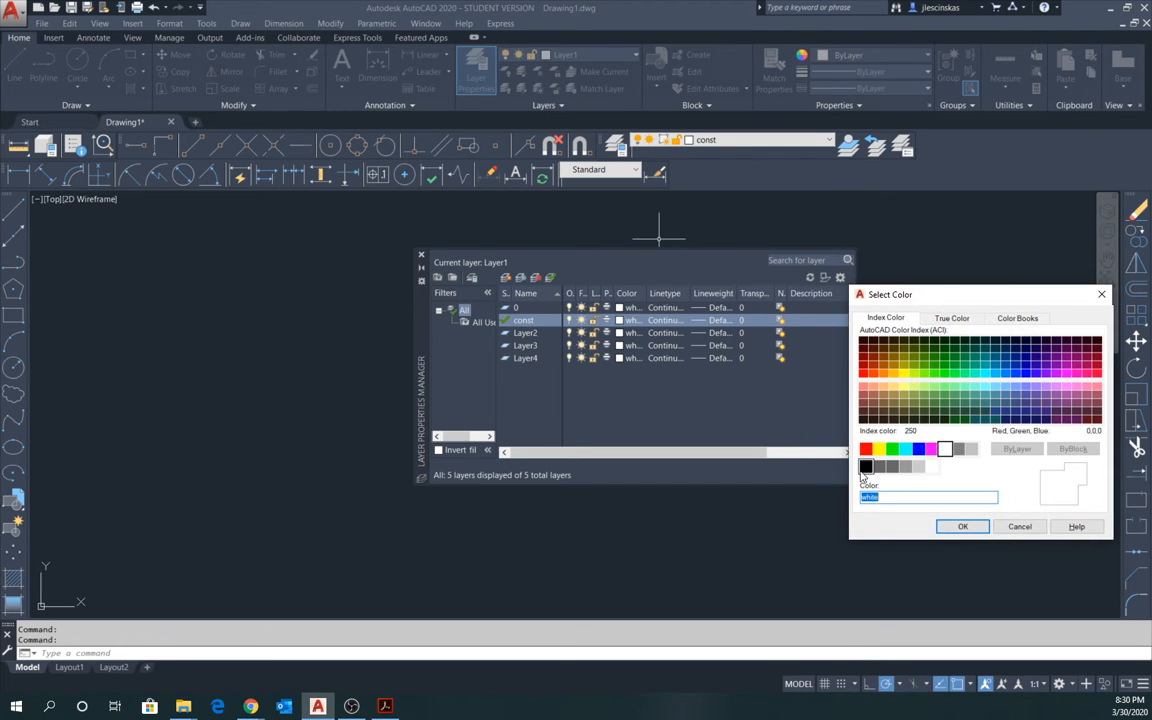
{"action": "left_click", "coordinate": [879, 467]}
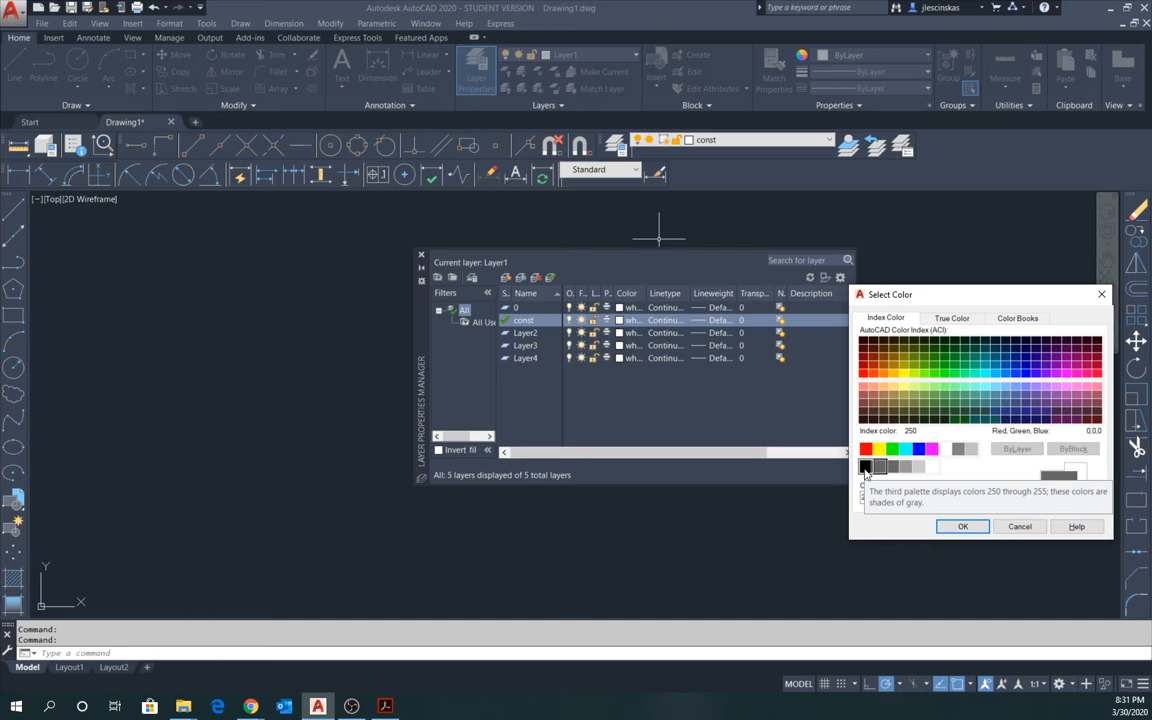
{"action": "left_click", "coordinate": [879, 466]}
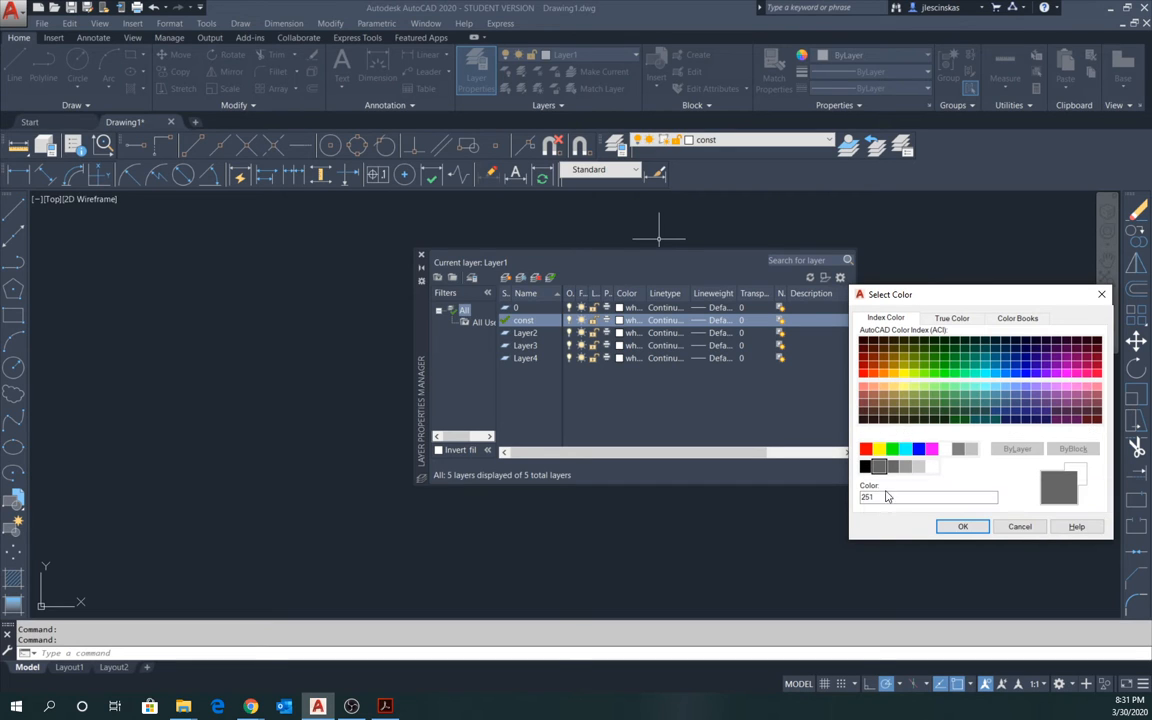
{"action": "left_click", "coordinate": [961, 529]}
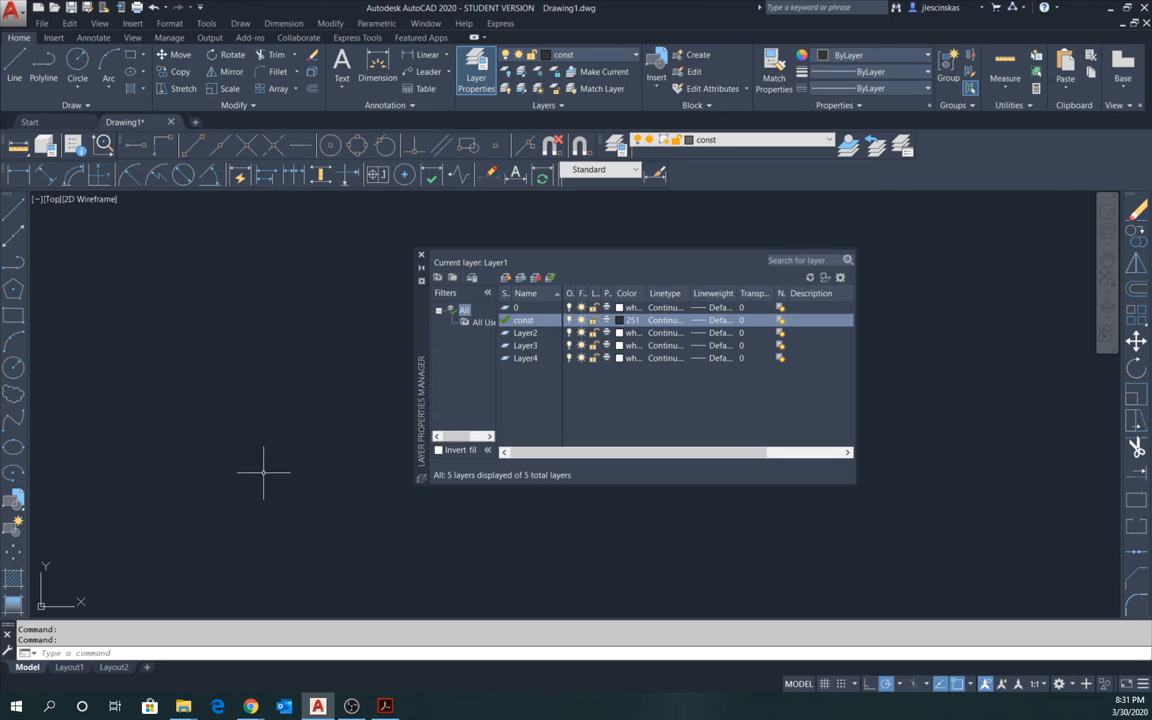
{"action": "left_click", "coordinate": [825, 684]}
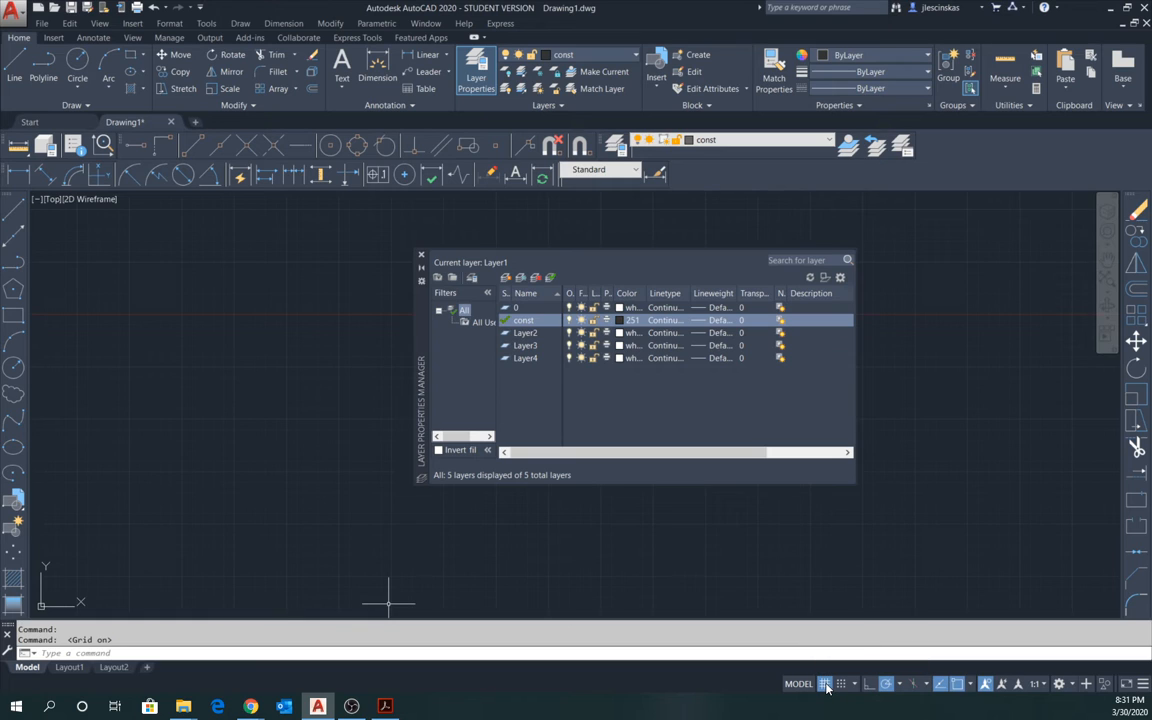
{"action": "left_click", "coordinate": [825, 684]}
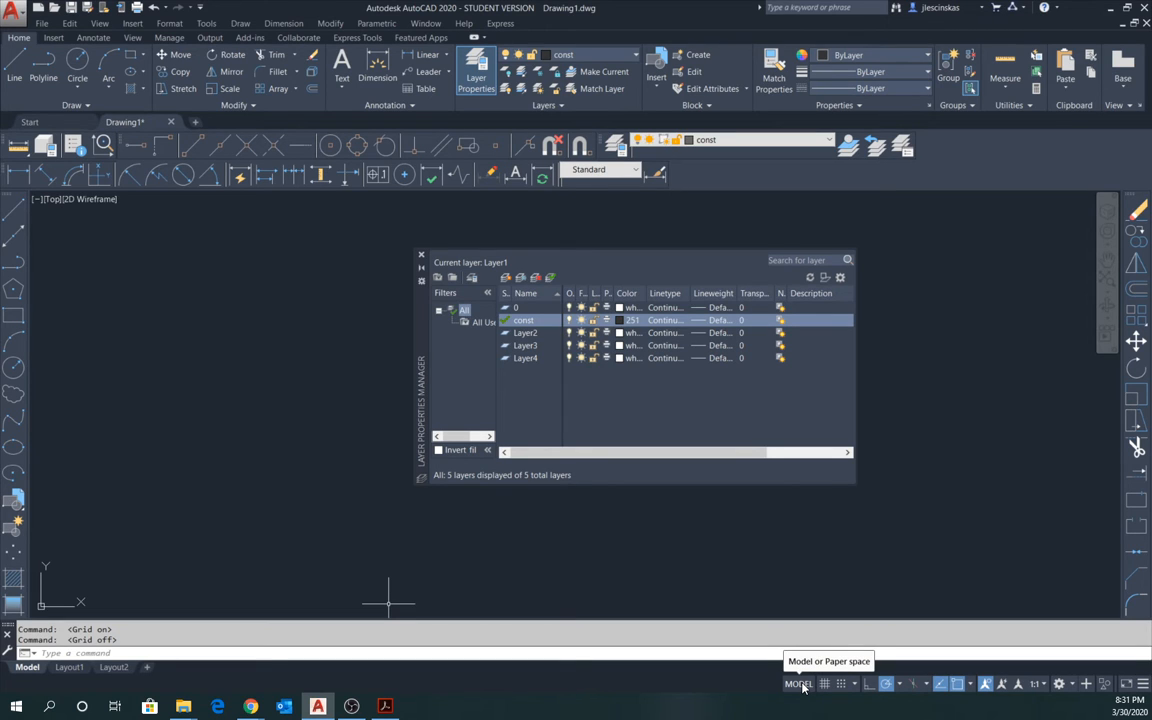
Set the const layer's color to index color 252.
{"action": "left_click", "coordinate": [625, 321]}
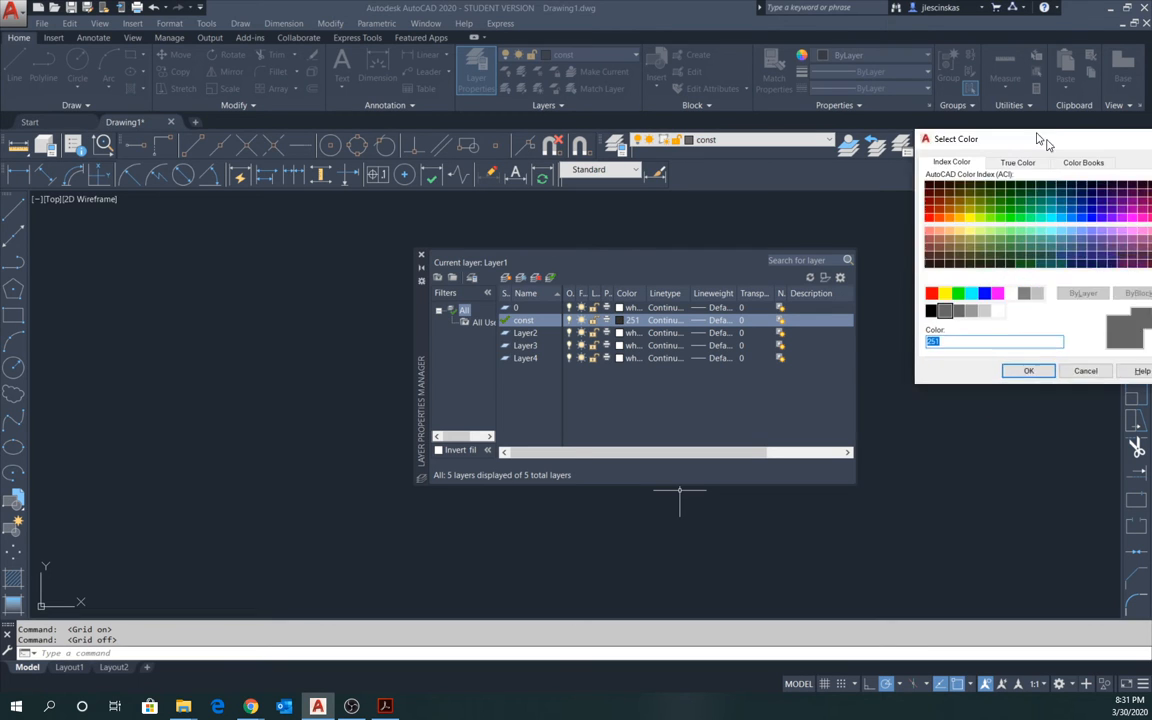
{"action": "left_click_drag", "start_coordinate": [1039, 141], "coordinate": [936, 226]}
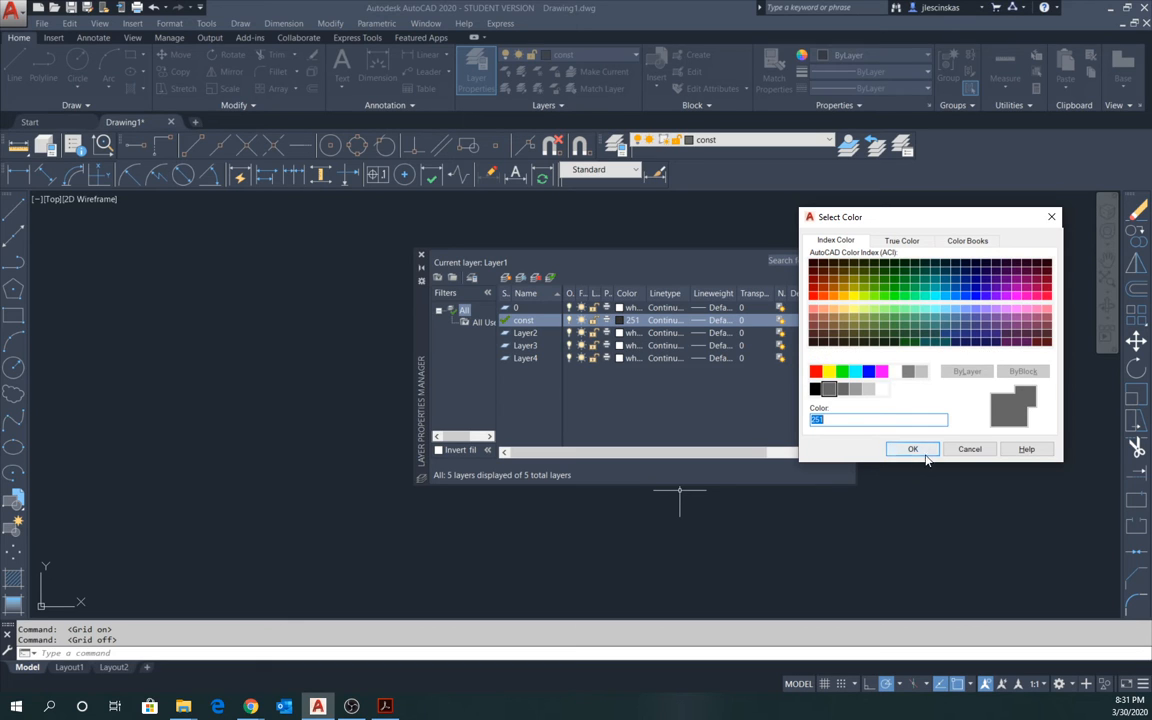
{"action": "left_click", "coordinate": [845, 399]}
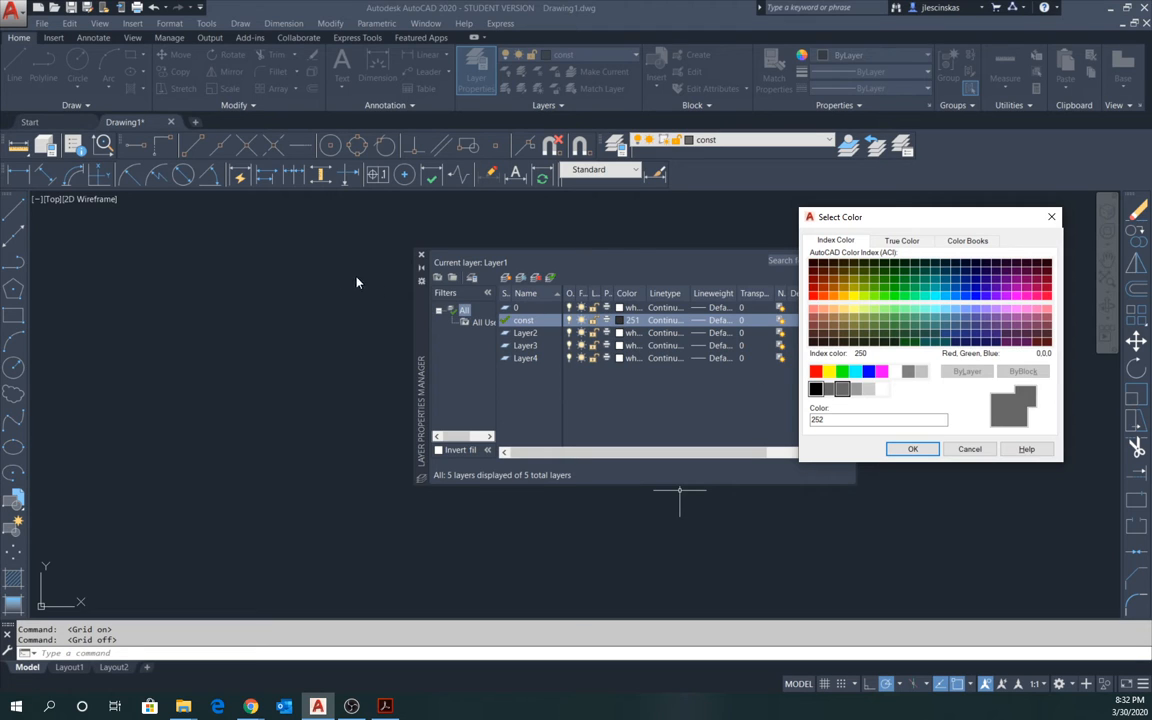
{"action": "left_click", "coordinate": [918, 452]}
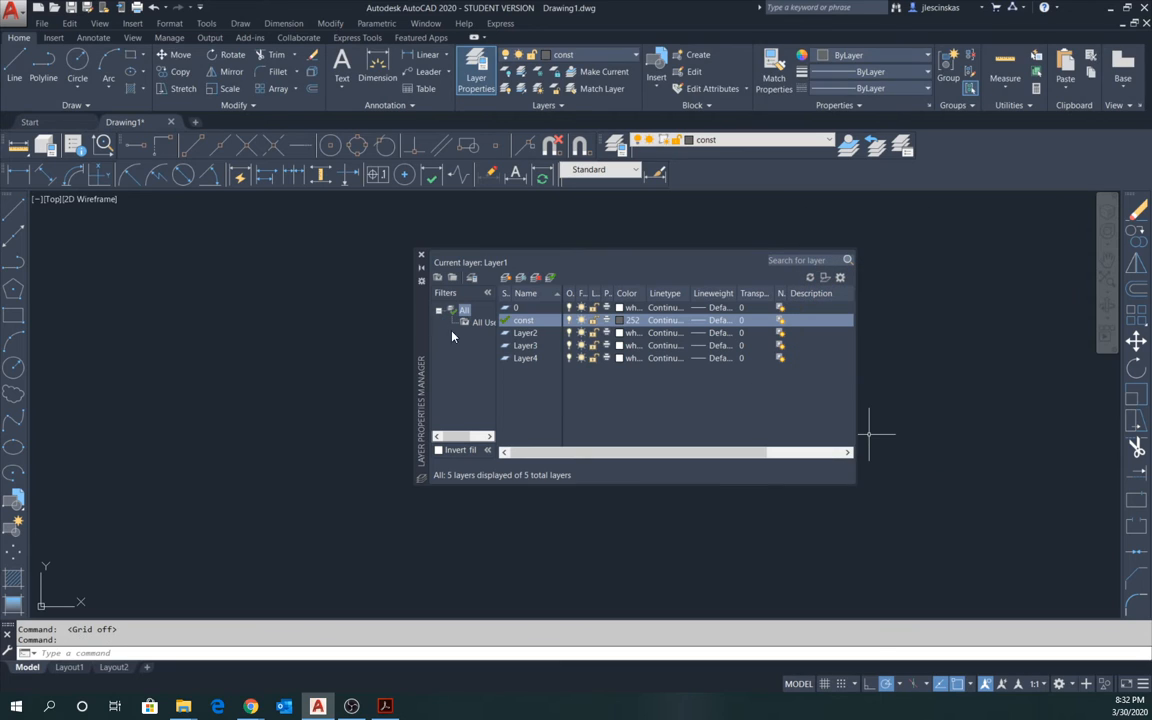
Make Layer2 the current layer and rename it Dim.
{"action": "double_click", "coordinate": [526, 334]}
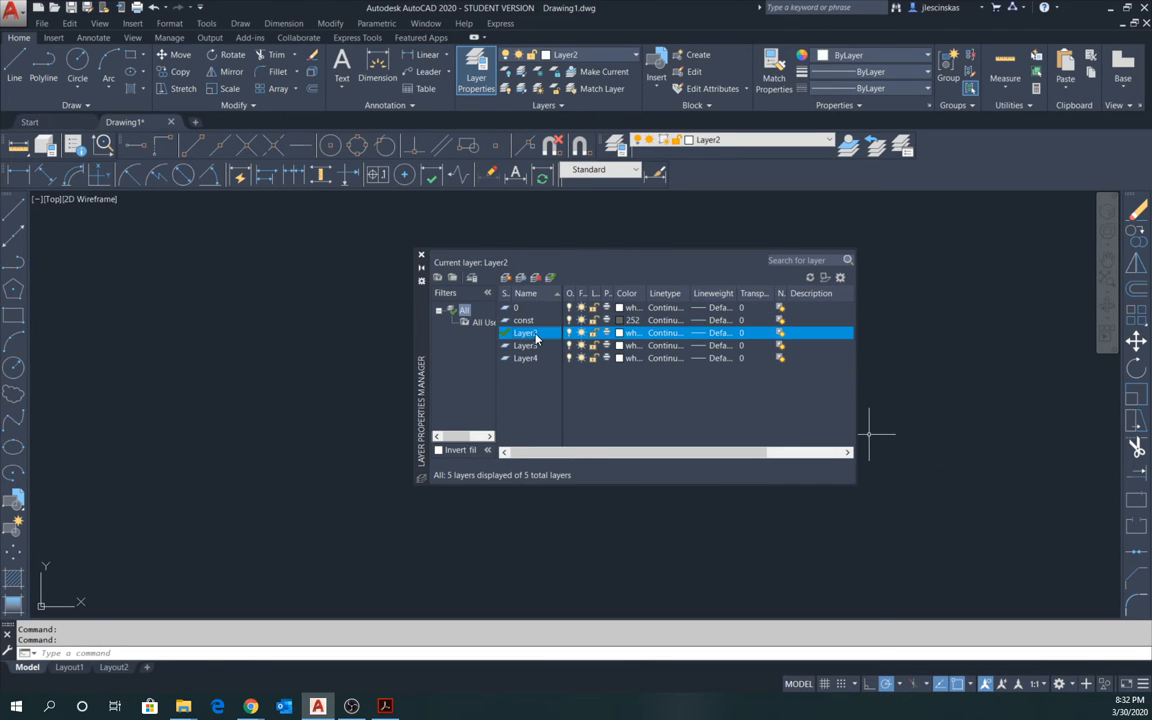
{"action": "right_click", "coordinate": [537, 334]}
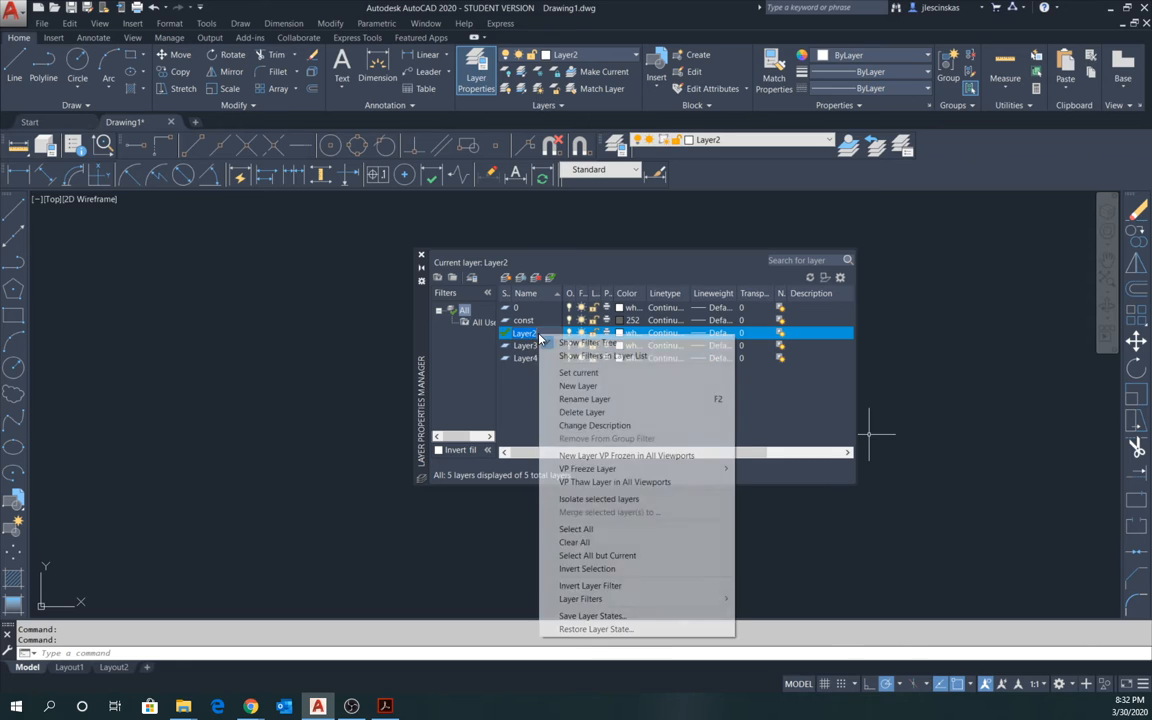
{"action": "left_click", "coordinate": [584, 398]}
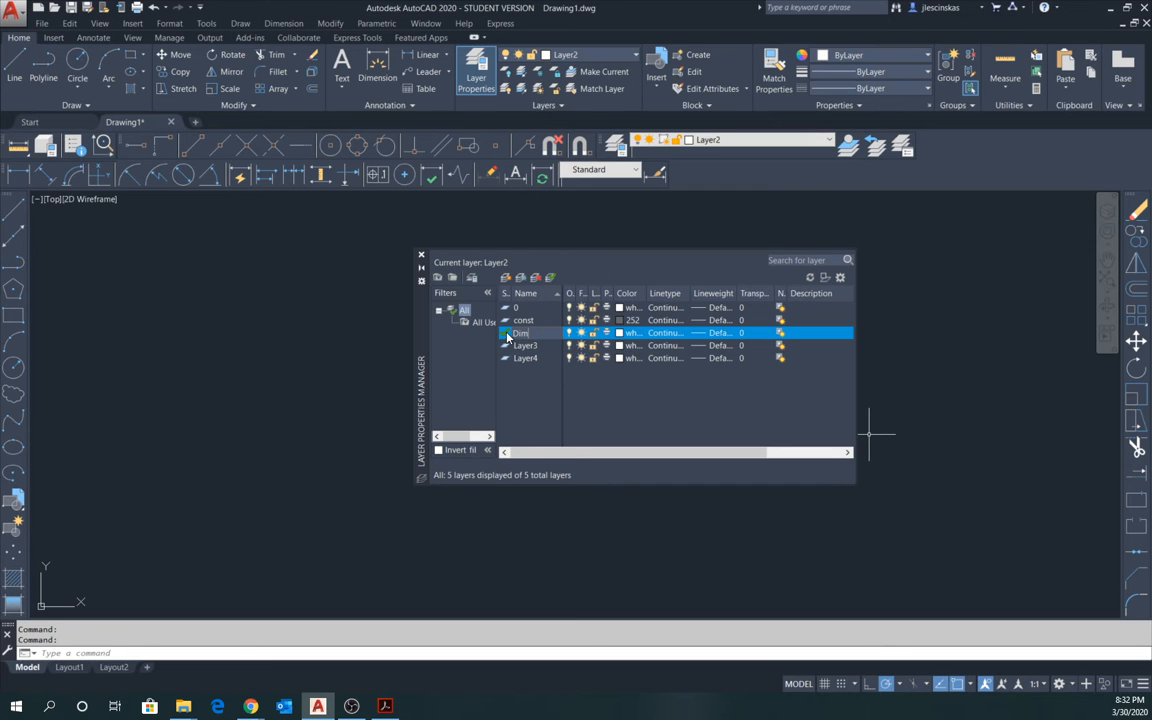
Set the Dim layer's color to red.
{"action": "left_click", "coordinate": [620, 334]}
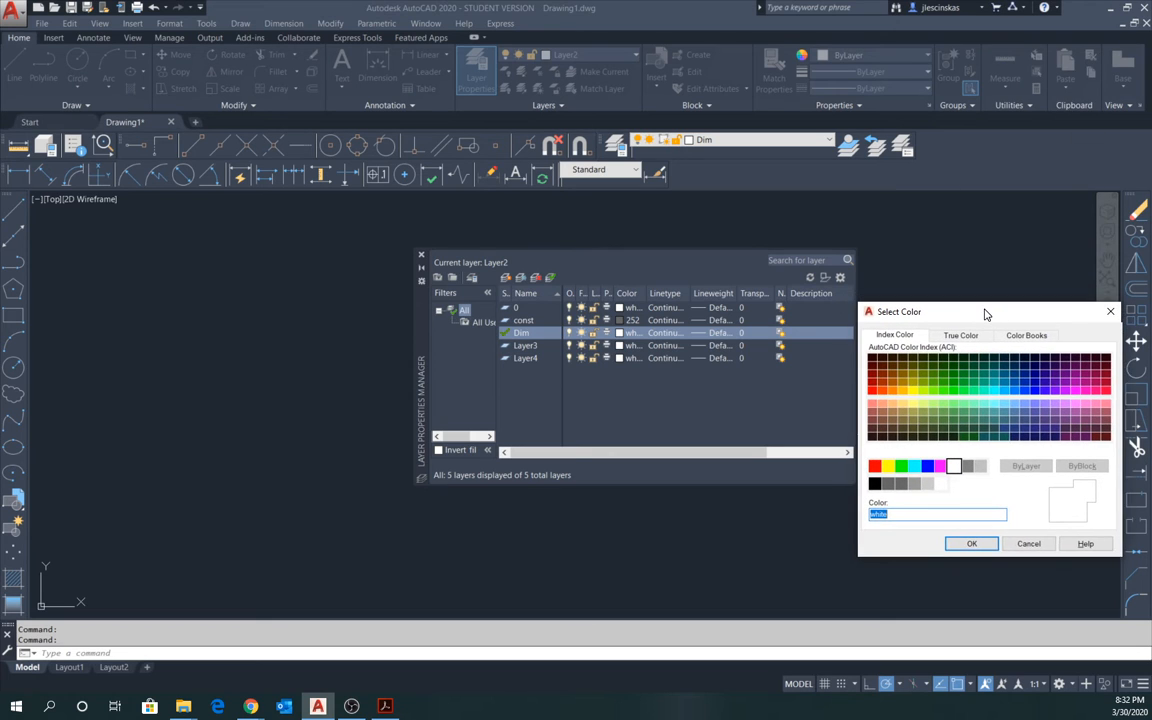
{"action": "left_click", "coordinate": [876, 466]}
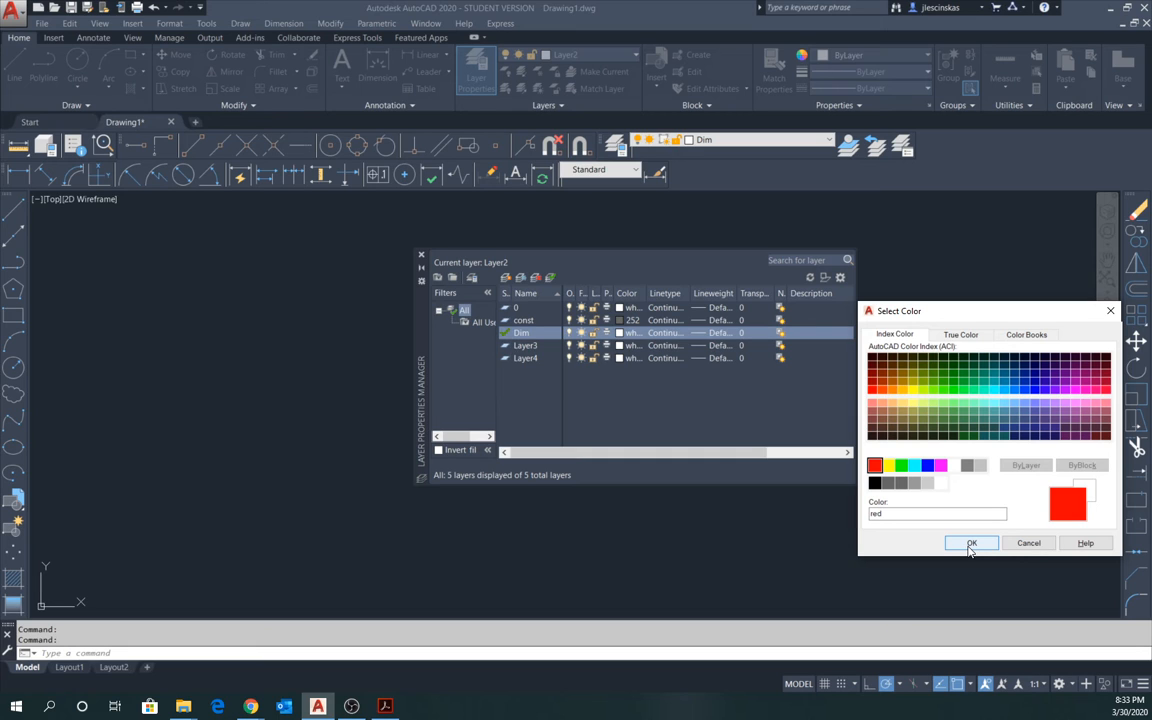
{"action": "left_click", "coordinate": [970, 544]}
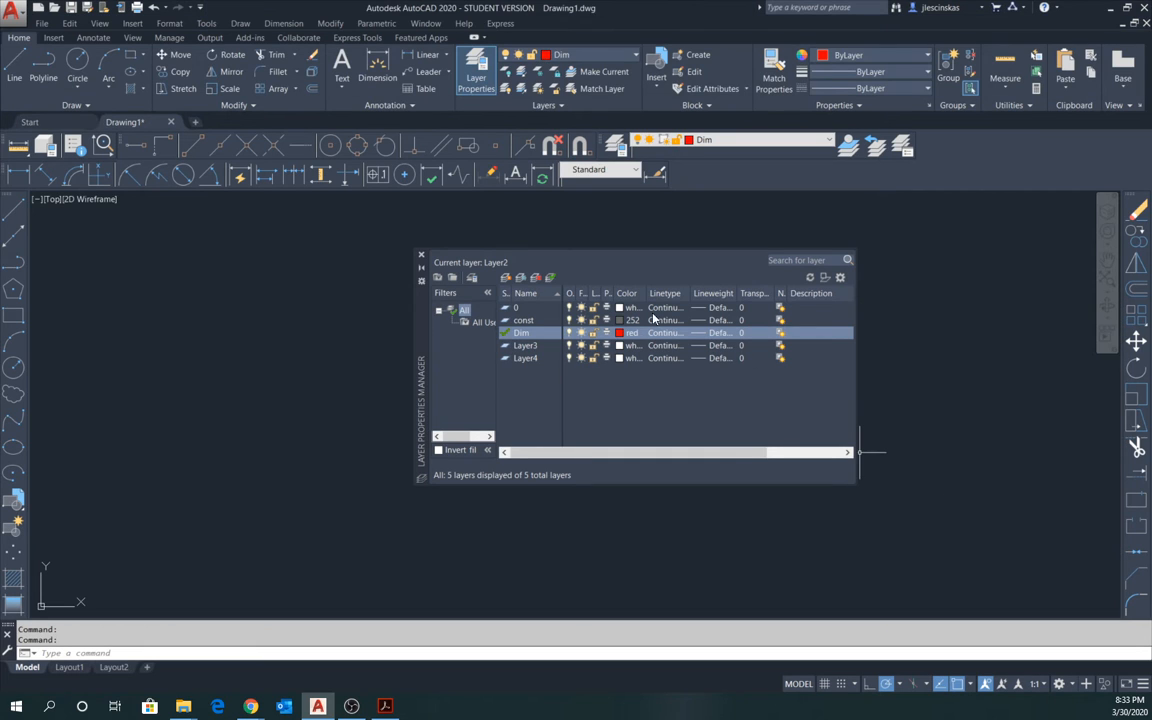
Rename Layer3 as Center and set its color to red.
{"action": "left_click", "coordinate": [524, 347]}
{"action": "right_click", "coordinate": [524, 352]}
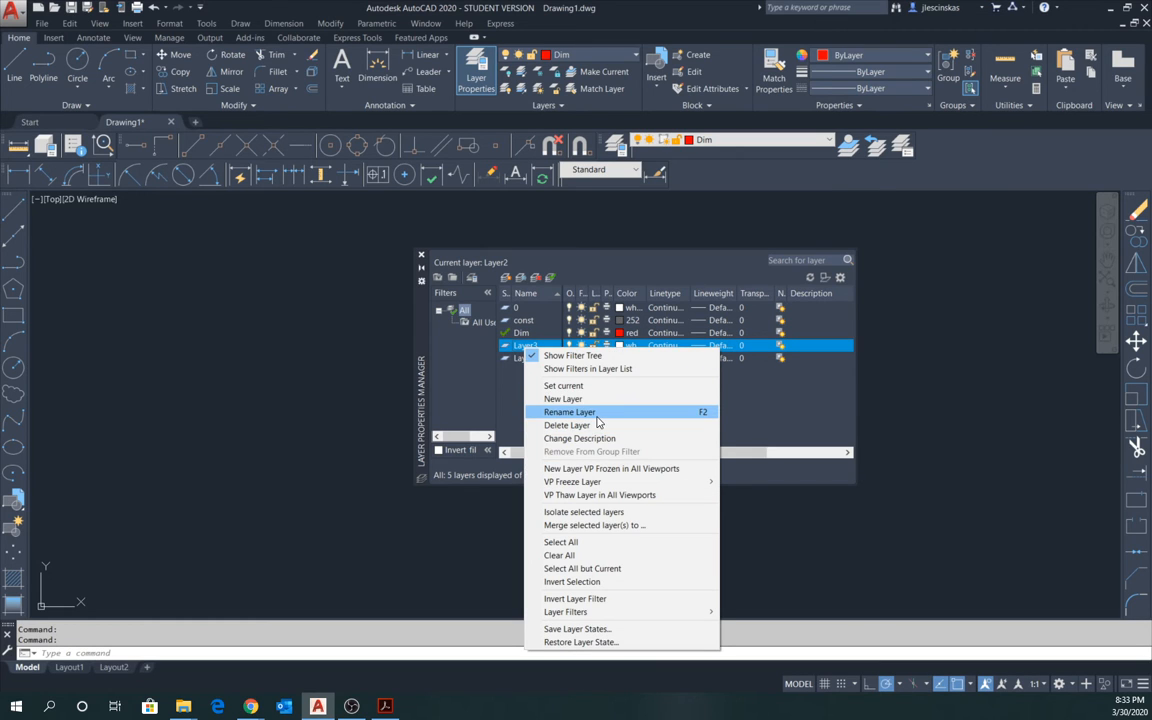
{"action": "left_click", "coordinate": [596, 417]}
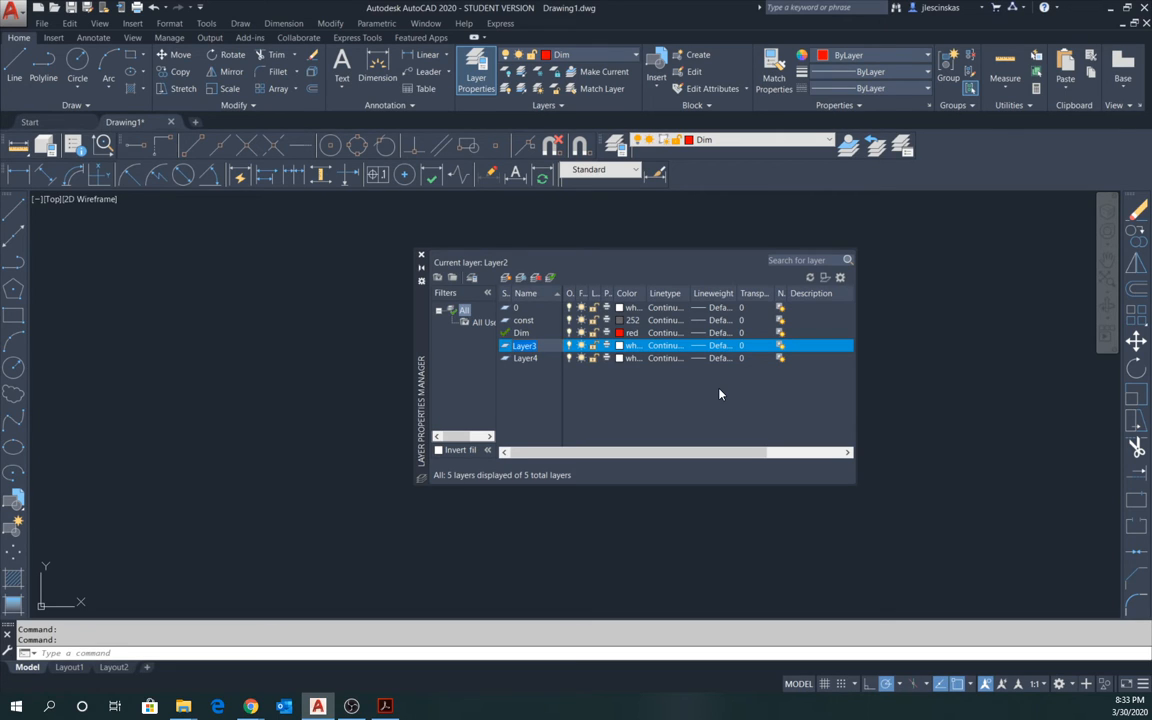
{"action": "type", "text": "Center"}
{"action": "key", "text": "F2"}
{"action": "left_click", "coordinate": [622, 346]}
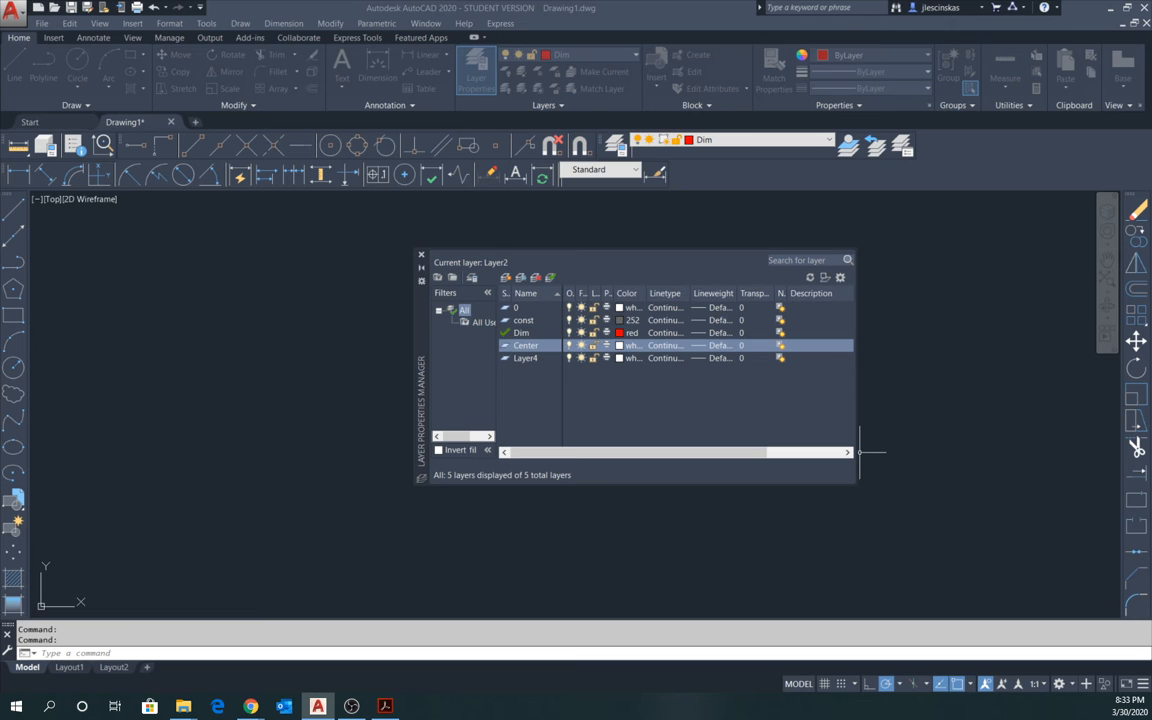
{"action": "key", "text": "Return"}
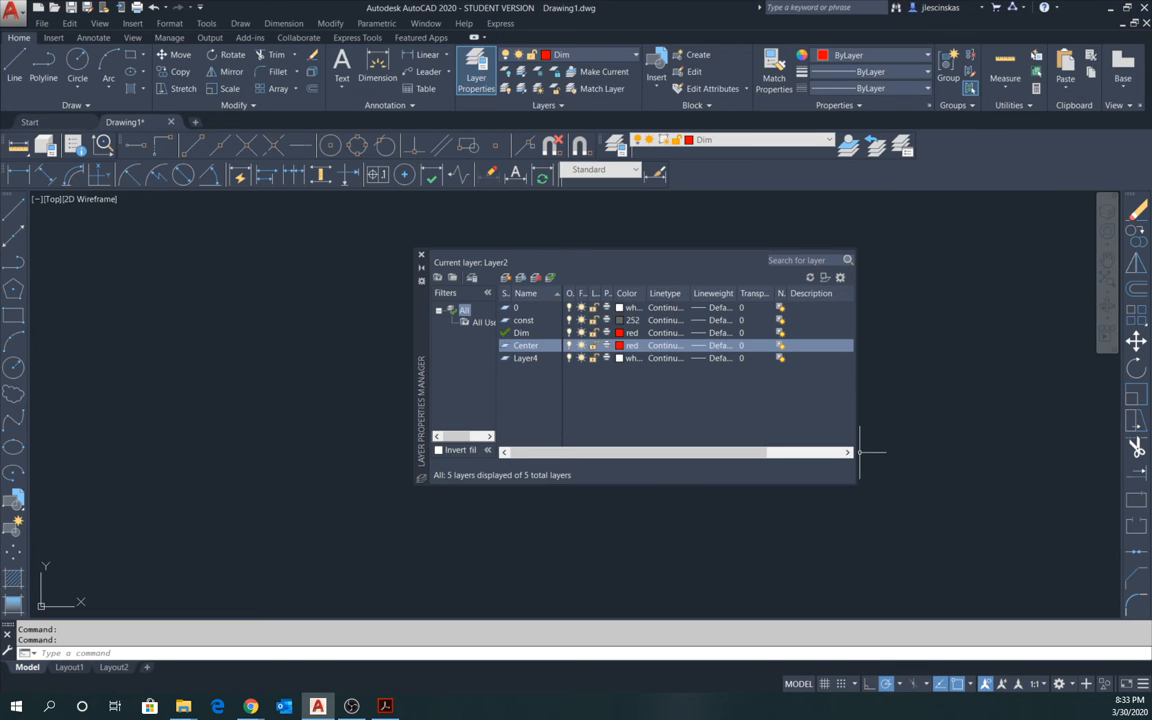
Load the CENTER2 linetype from acad.lin while choosing a linetype for the Center layer.
{"action": "left_click", "coordinate": [663, 346]}
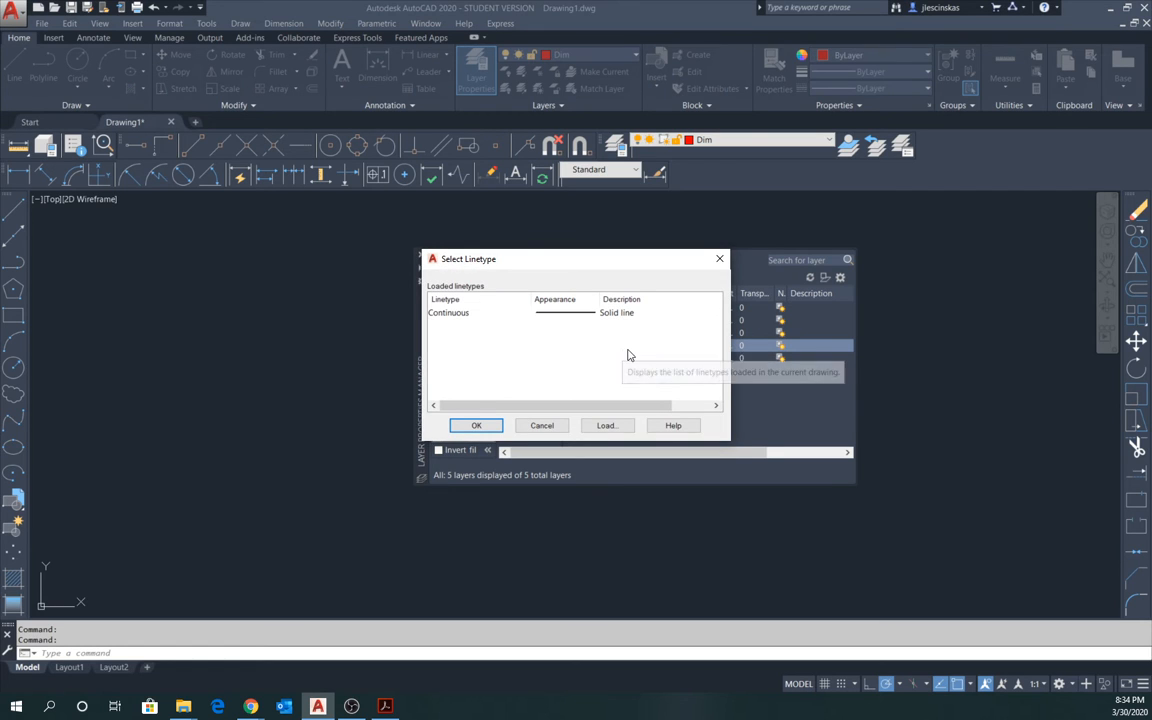
{"action": "left_click", "coordinate": [606, 426]}
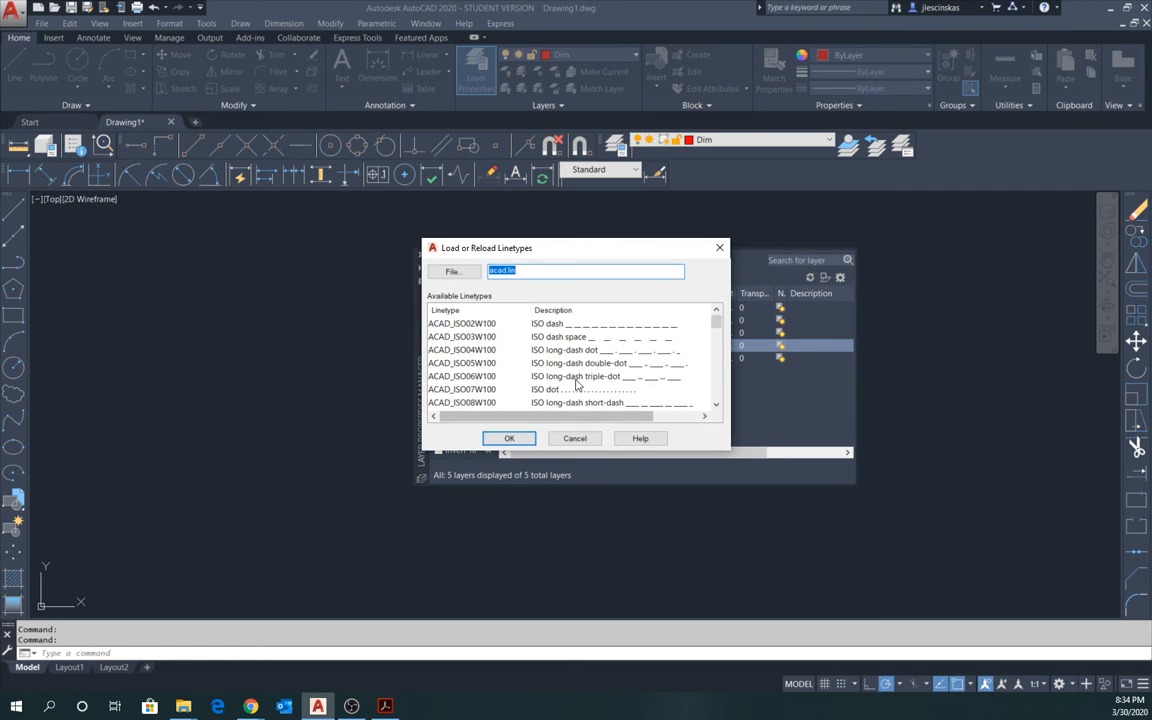
{"action": "scroll", "coordinate": [490, 340], "scroll_direction": "down", "scroll_amount": 5}
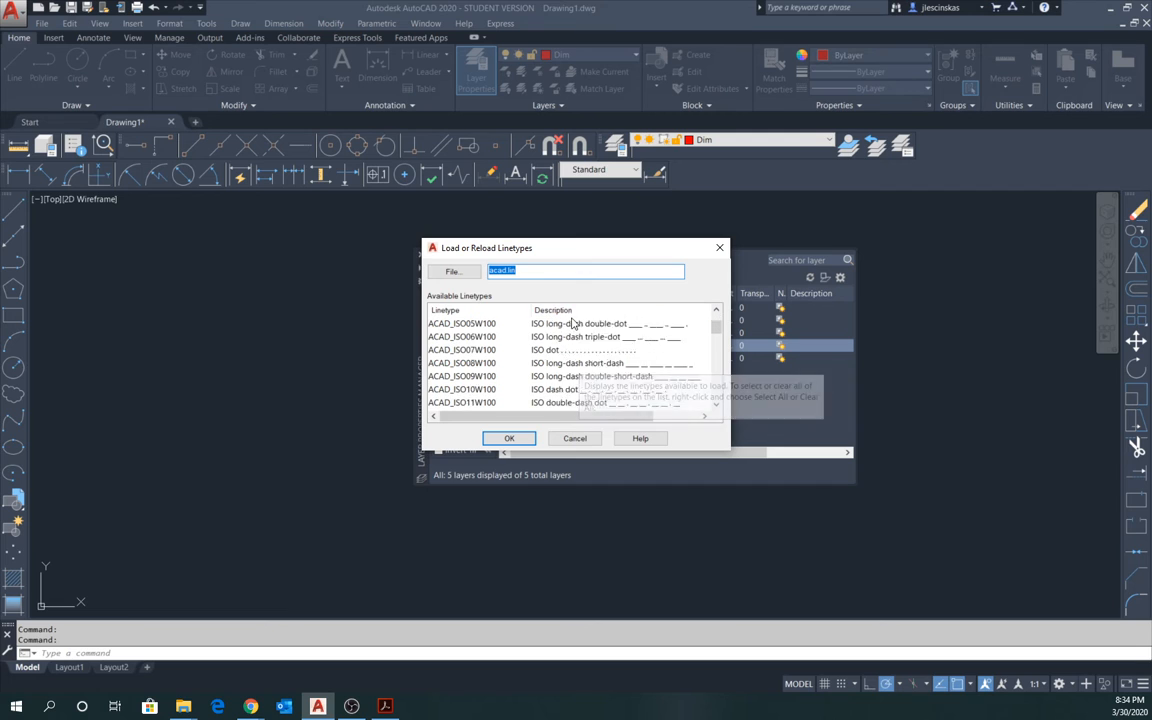
{"action": "scroll", "coordinate": [470, 341], "scroll_direction": "up", "scroll_amount": 2}
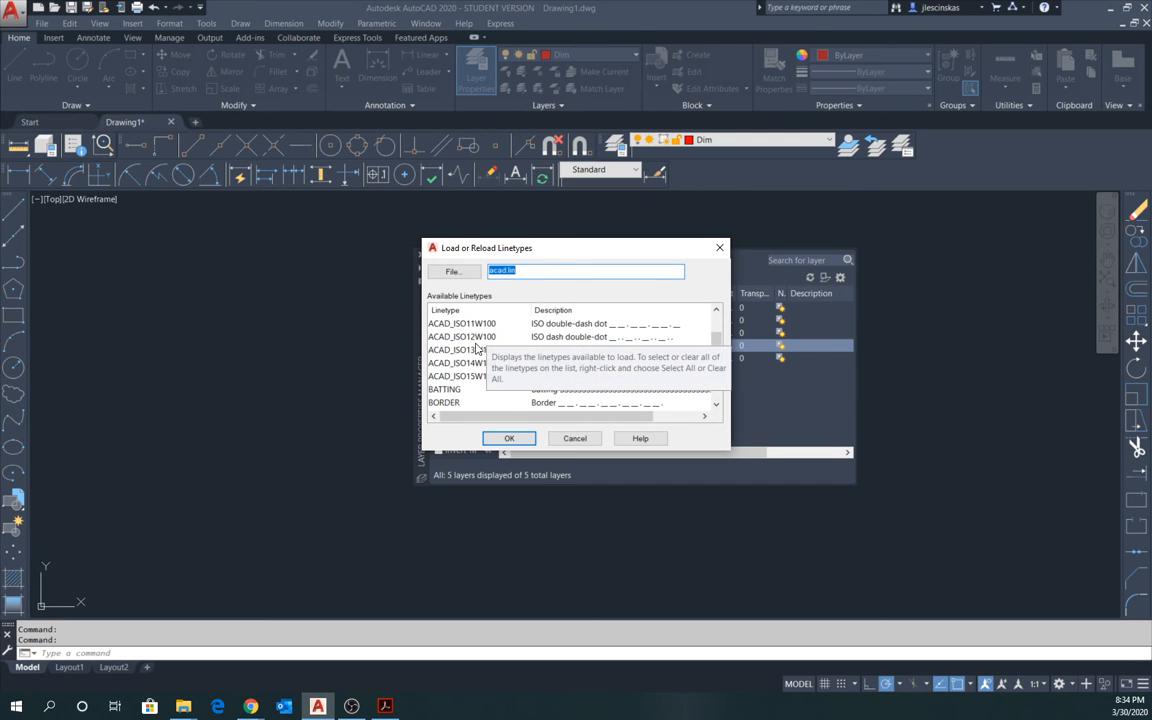
{"action": "scroll", "coordinate": [476, 398], "scroll_direction": "down", "scroll_amount": 1}
{"action": "scroll", "coordinate": [476, 398], "scroll_direction": "down", "scroll_amount": 3}
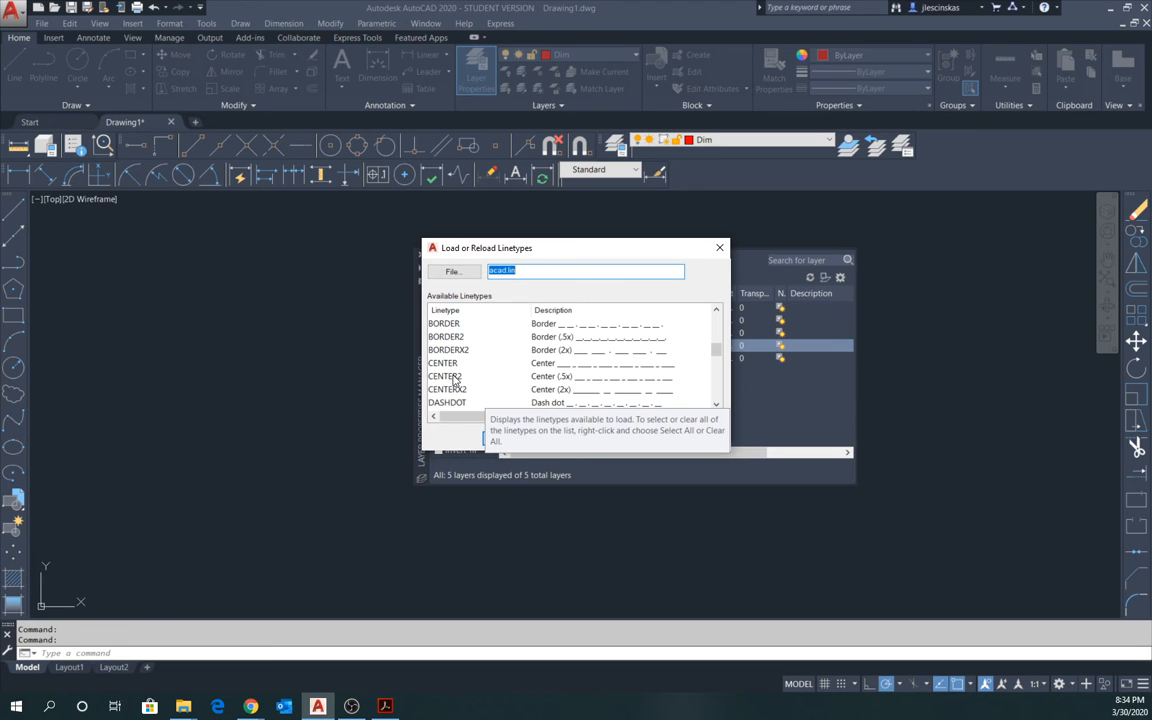
{"action": "scroll", "coordinate": [570, 385], "scroll_direction": "up", "scroll_amount": 1}
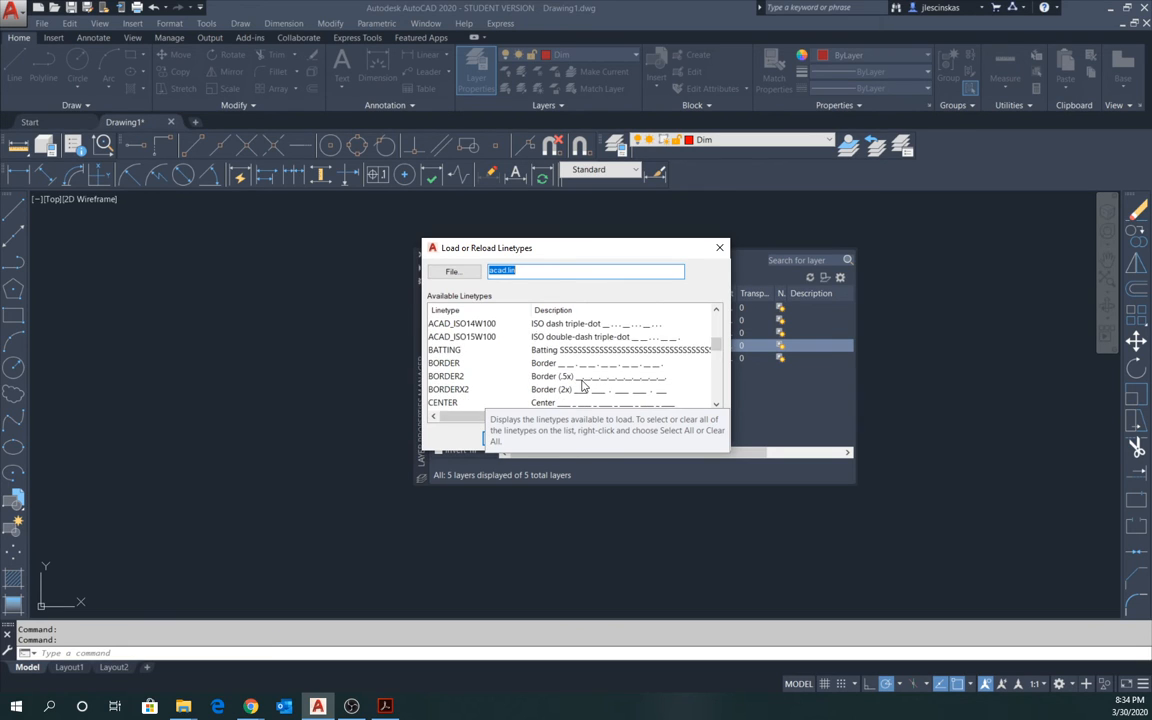
{"action": "left_click", "coordinate": [716, 405]}
{"action": "left_click", "coordinate": [716, 405]}
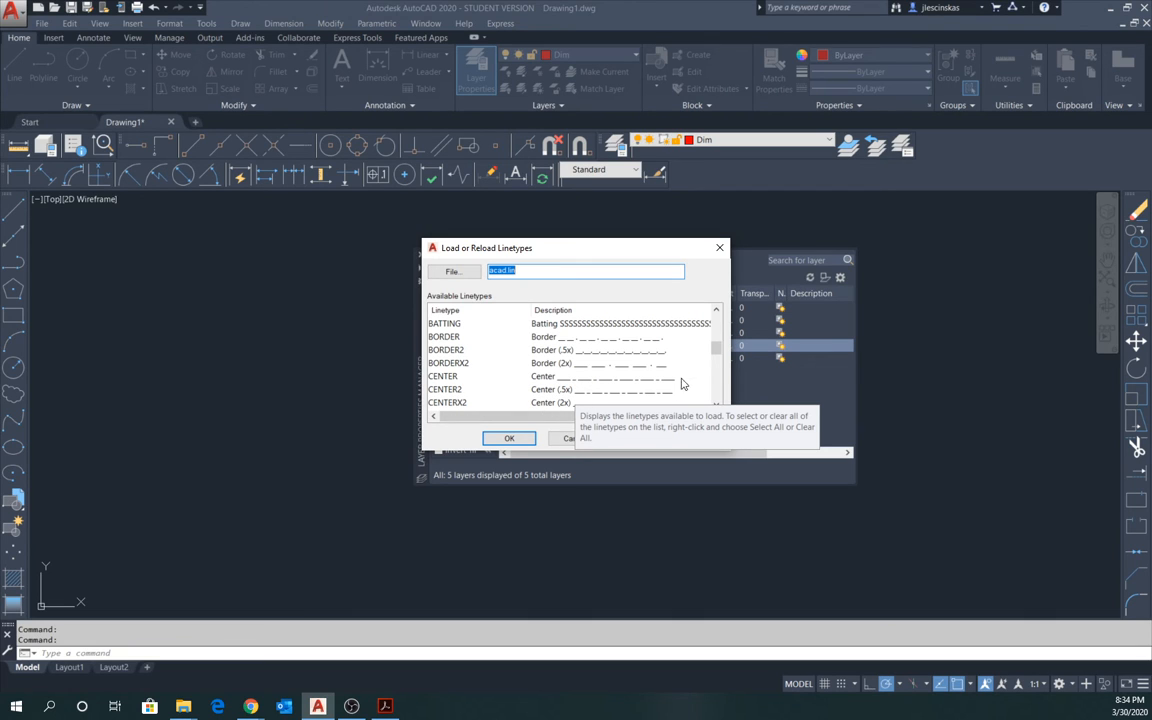
{"action": "left_click", "coordinate": [716, 408]}
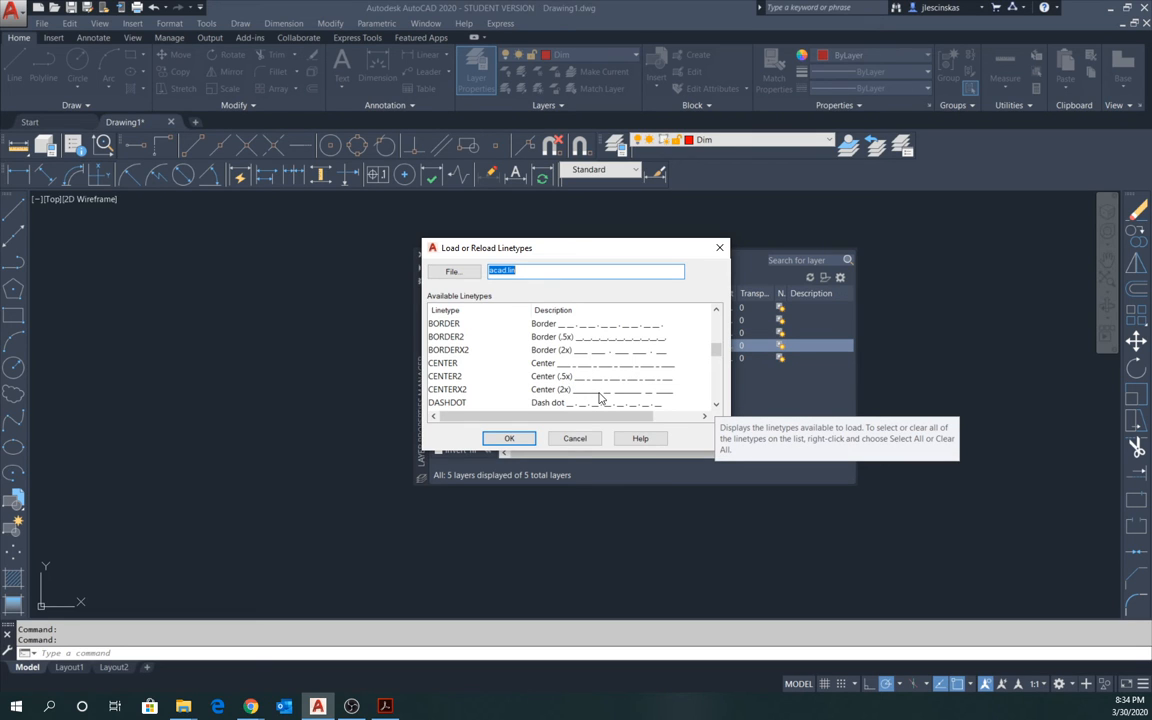
{"action": "scroll", "coordinate": [600, 398], "scroll_direction": "up", "scroll_amount": 2}
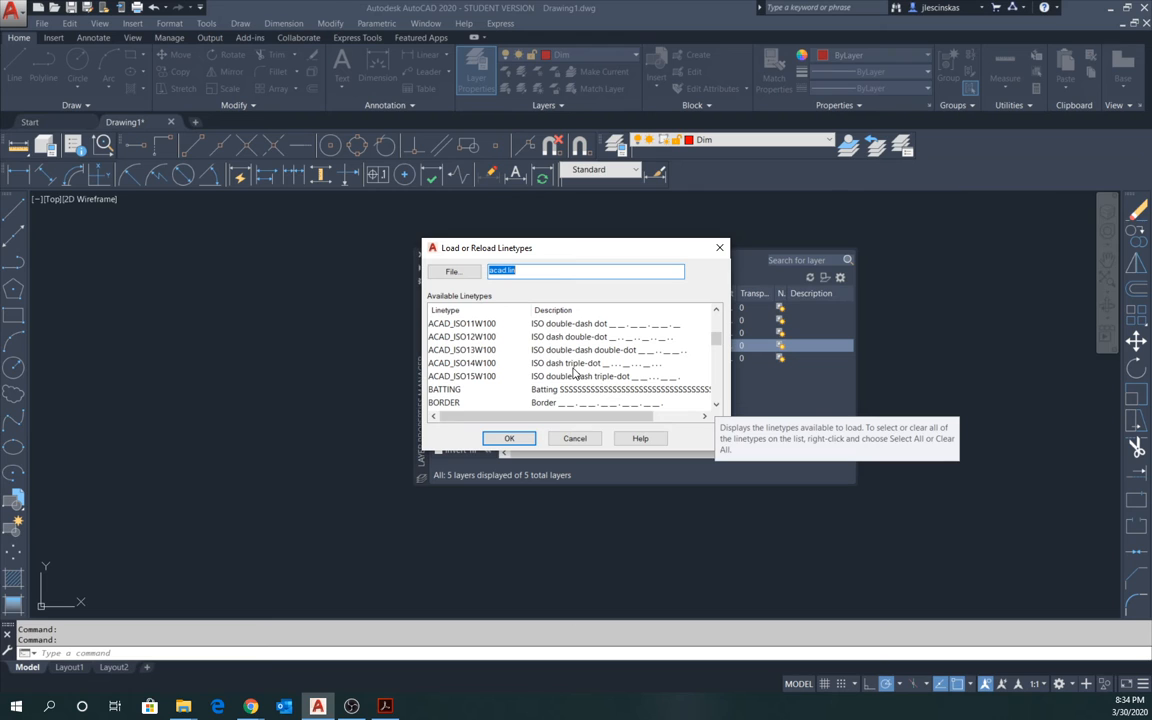
{"action": "left_click", "coordinate": [717, 375]}
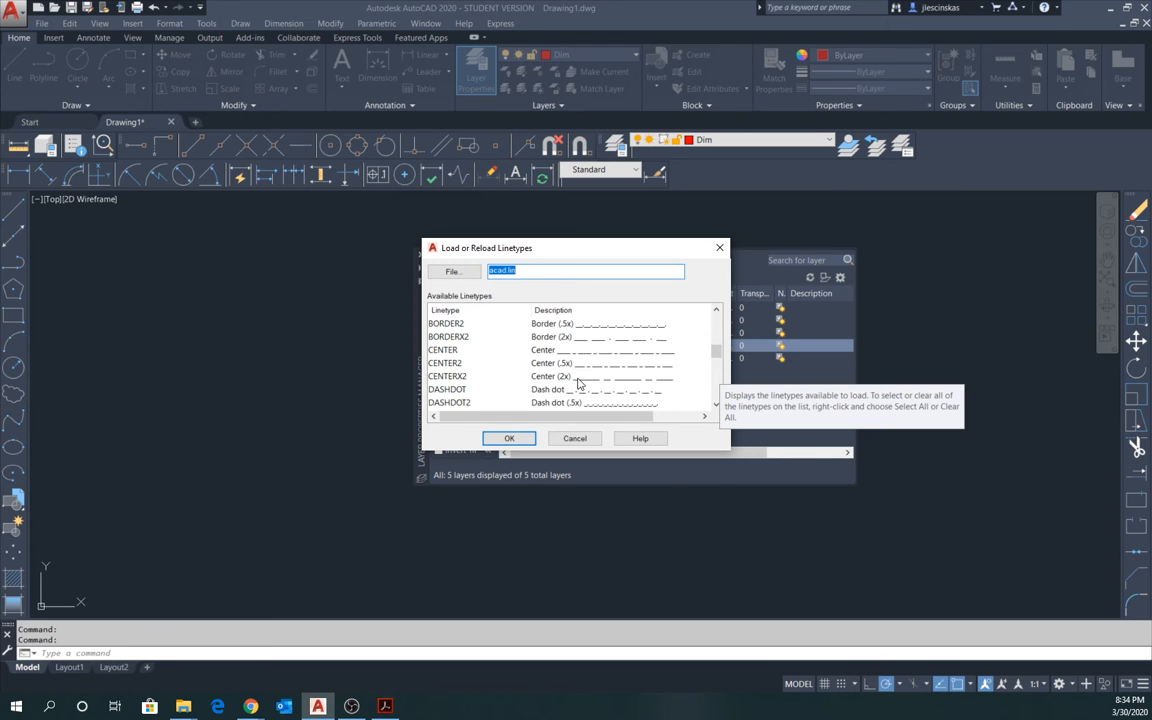
{"action": "left_click", "coordinate": [450, 363]}
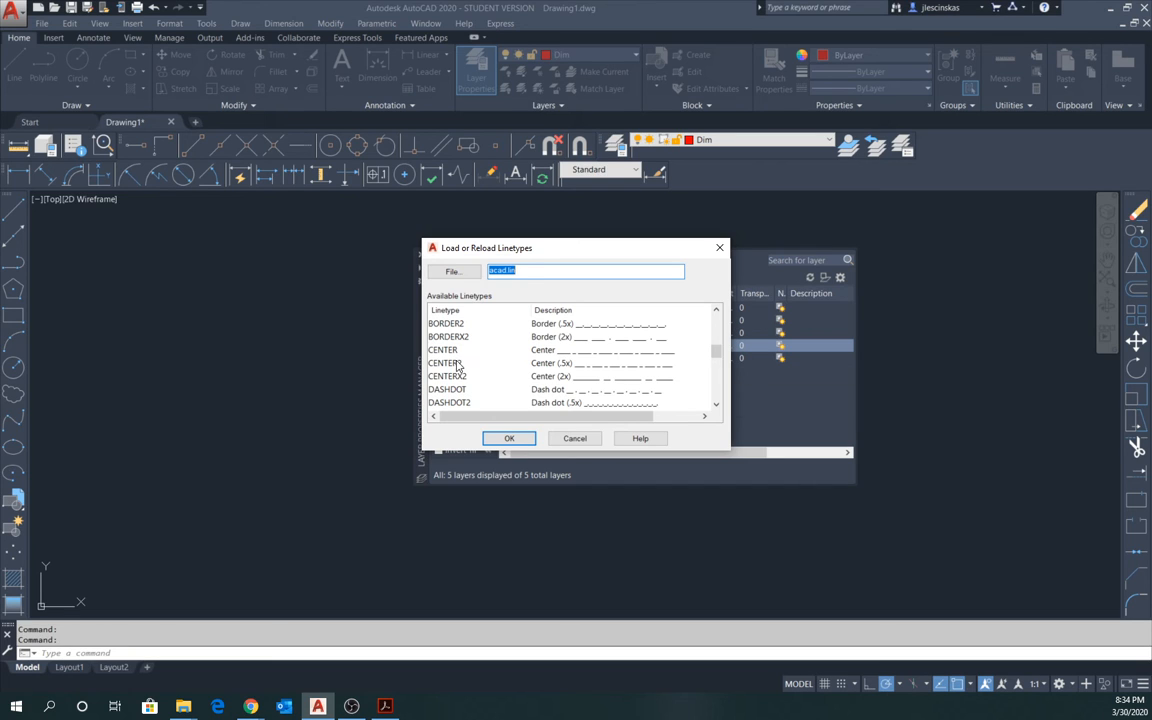
{"action": "left_click", "coordinate": [510, 438]}
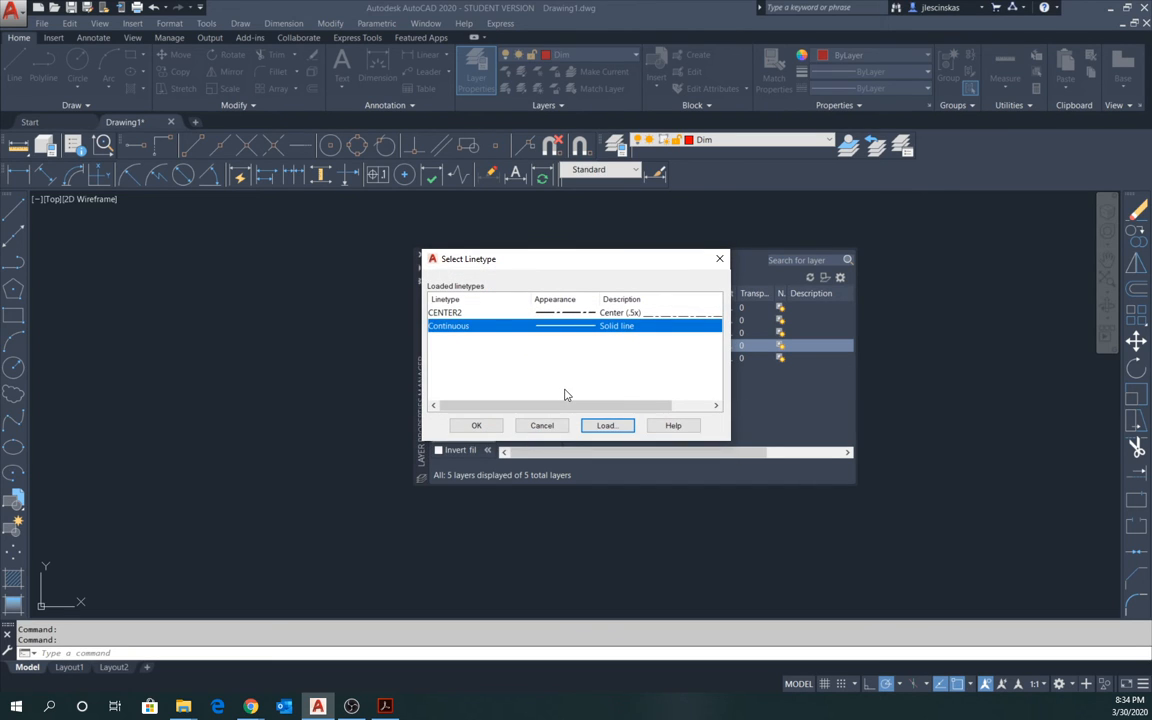
Load the HIDDEN2 linetype as well, and assign CENTER2 to the Center layer.
{"action": "left_click", "coordinate": [609, 427]}
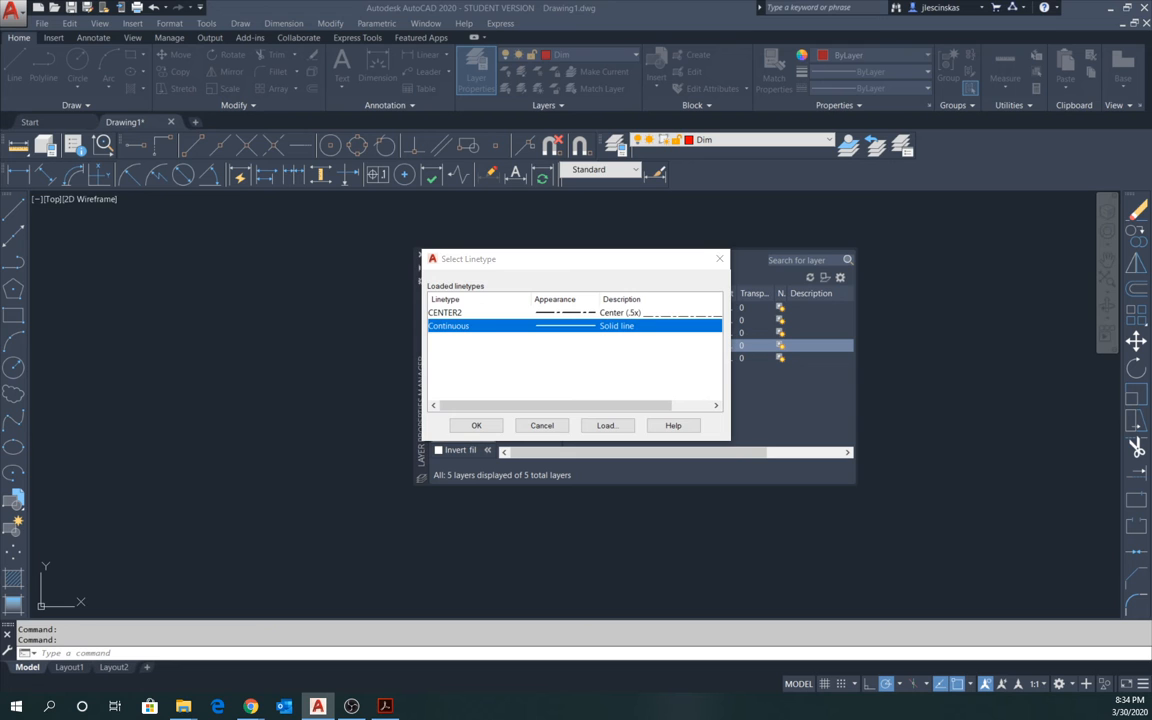
{"action": "left_click_drag", "start_coordinate": [1151, 100], "coordinate": [866, 259]}
{"action": "left_click", "coordinate": [1040, 385]}
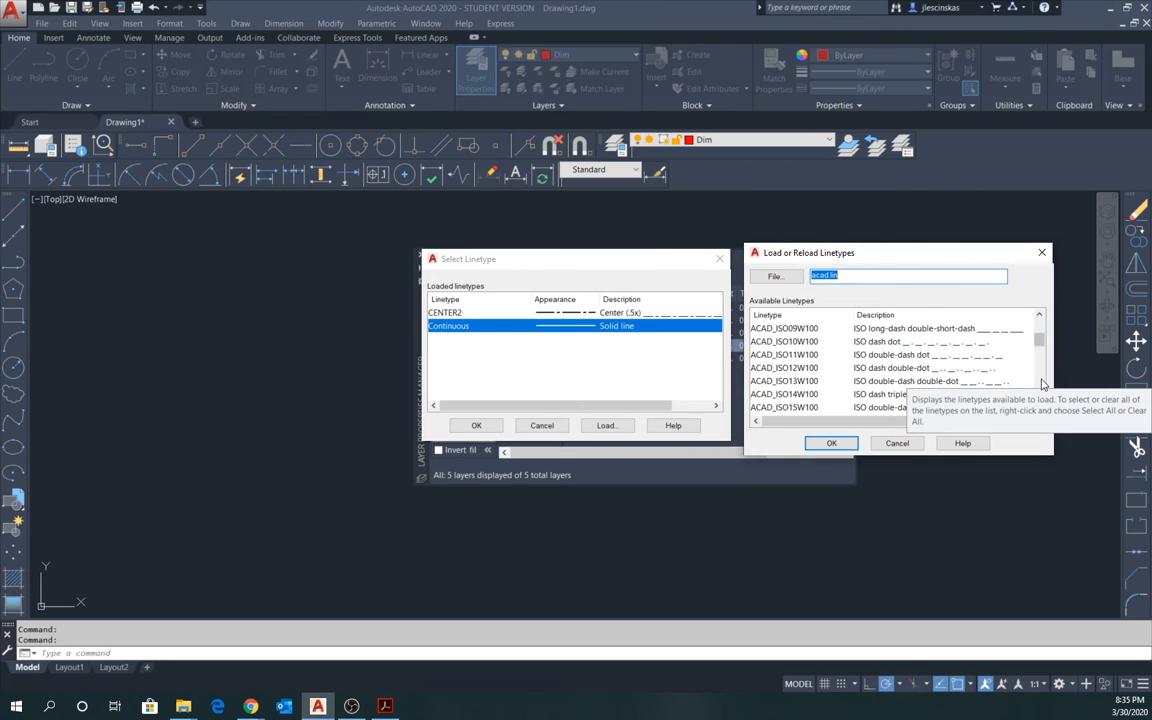
{"action": "left_click", "coordinate": [1040, 385]}
{"action": "left_click", "coordinate": [1040, 382]}
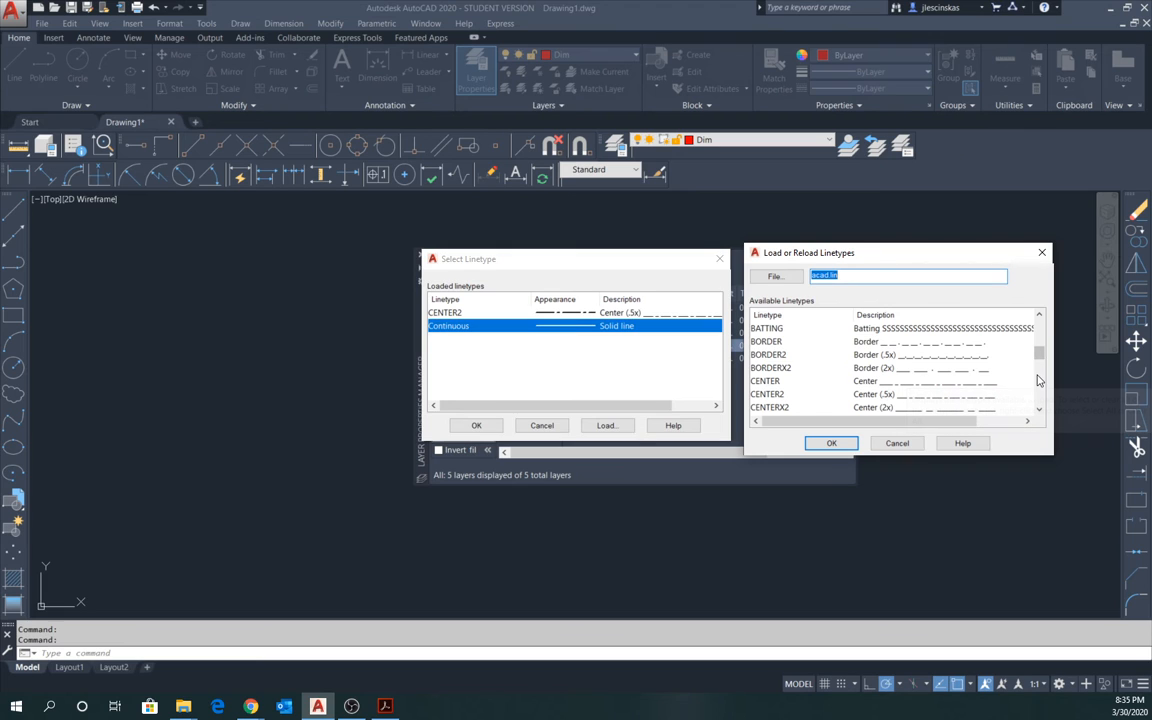
{"action": "left_click", "coordinate": [1040, 383]}
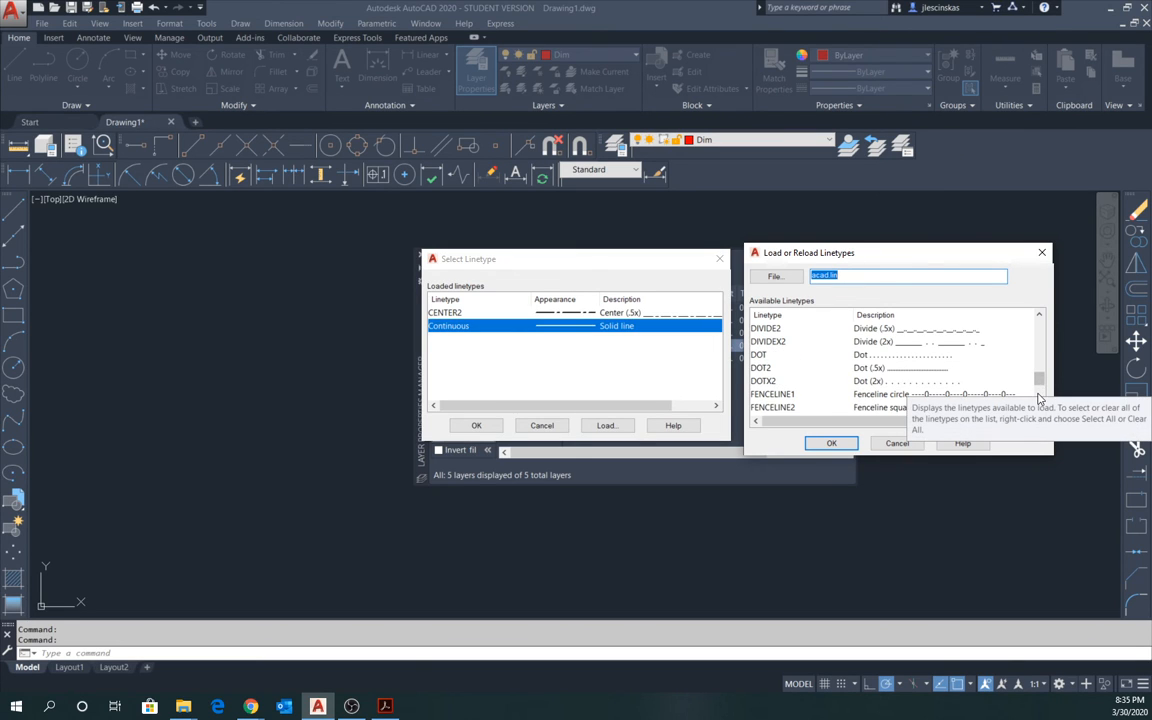
{"action": "left_click", "coordinate": [1045, 394]}
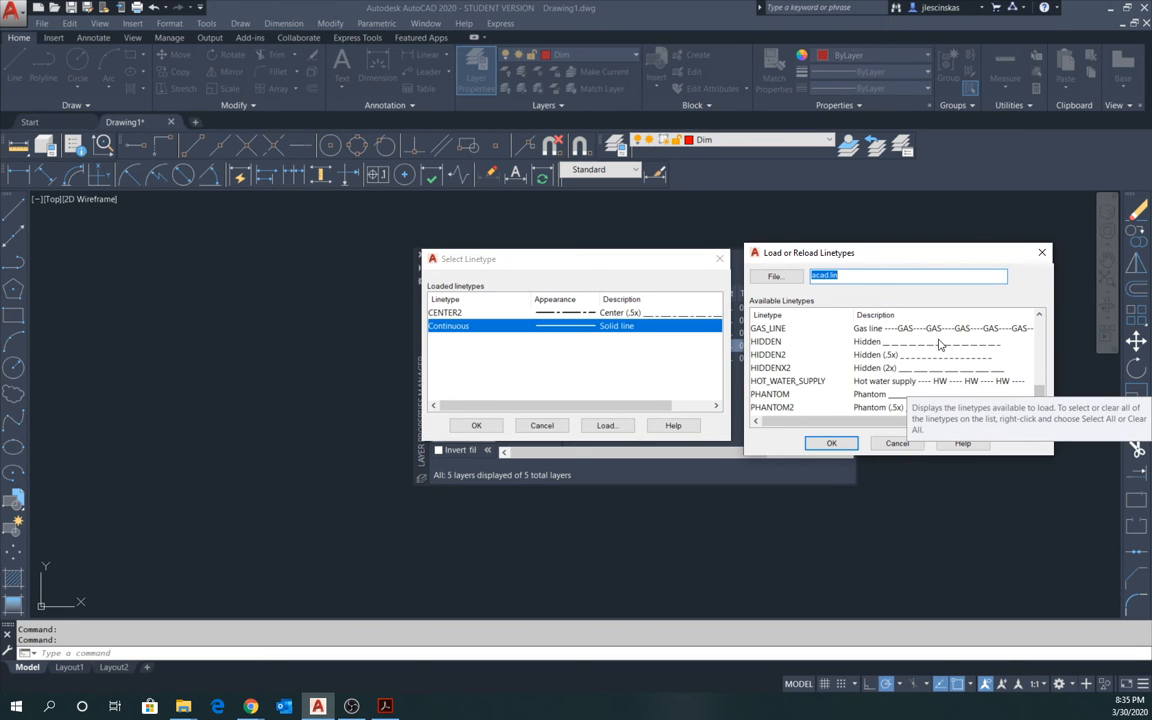
{"action": "left_click", "coordinate": [782, 354]}
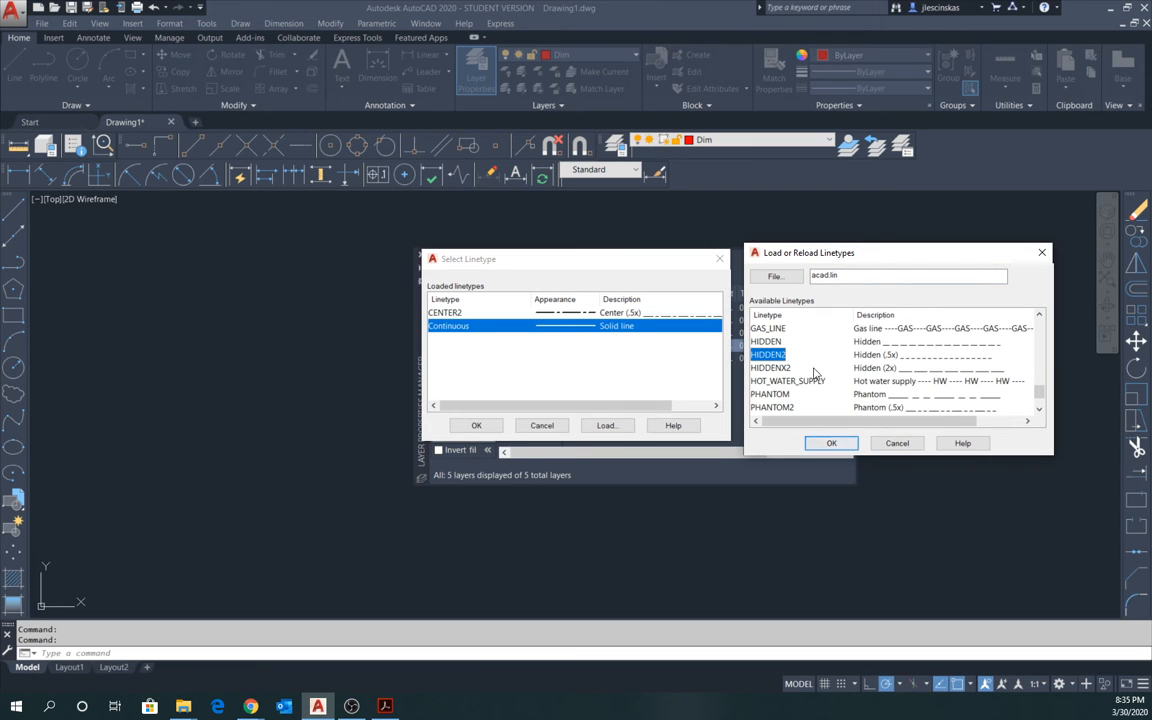
{"action": "left_click", "coordinate": [830, 443]}
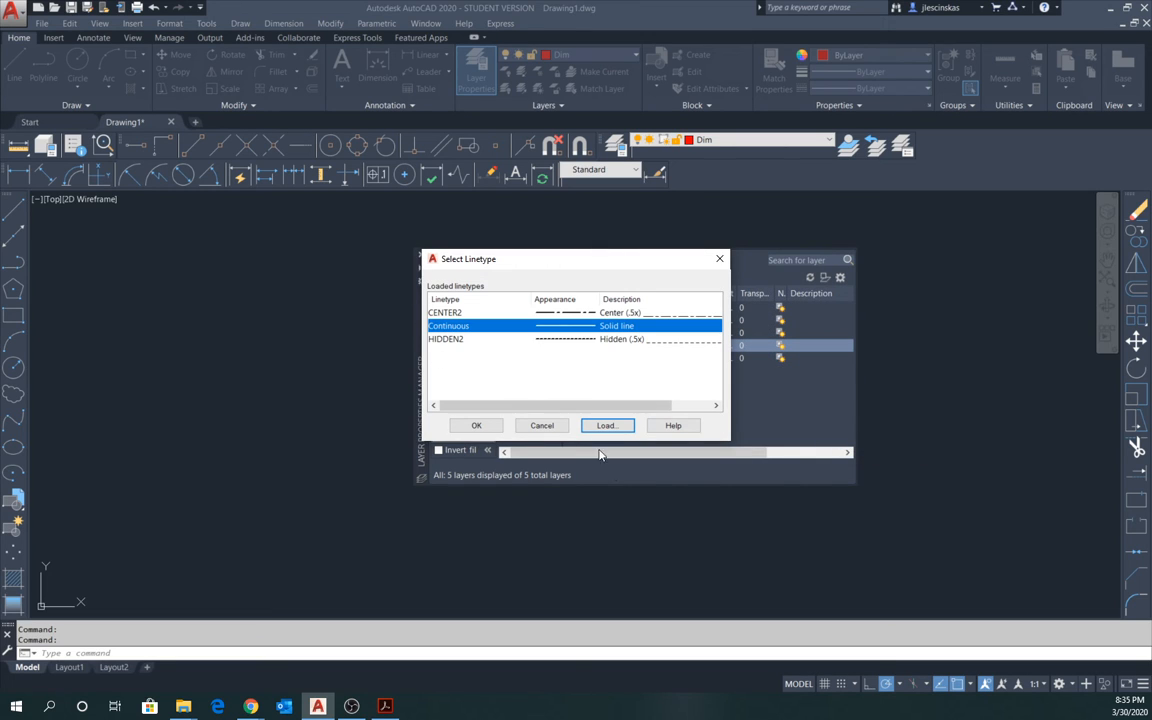
{"action": "left_click", "coordinate": [458, 313]}
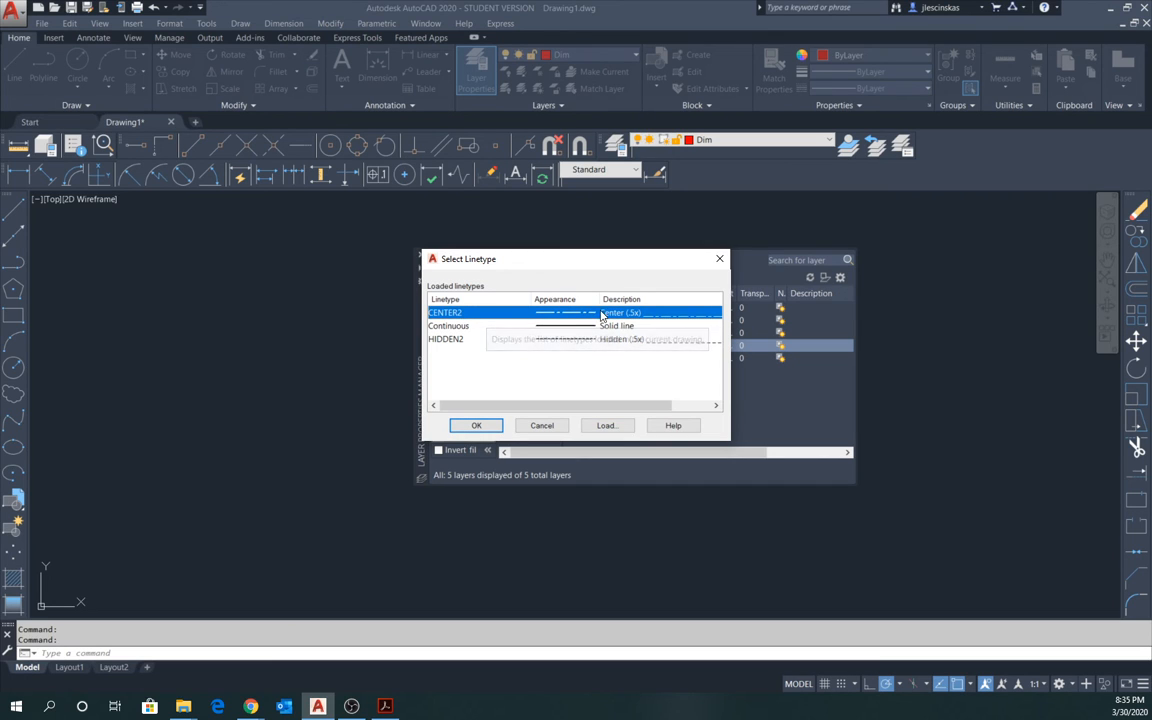
{"action": "left_click", "coordinate": [476, 425]}
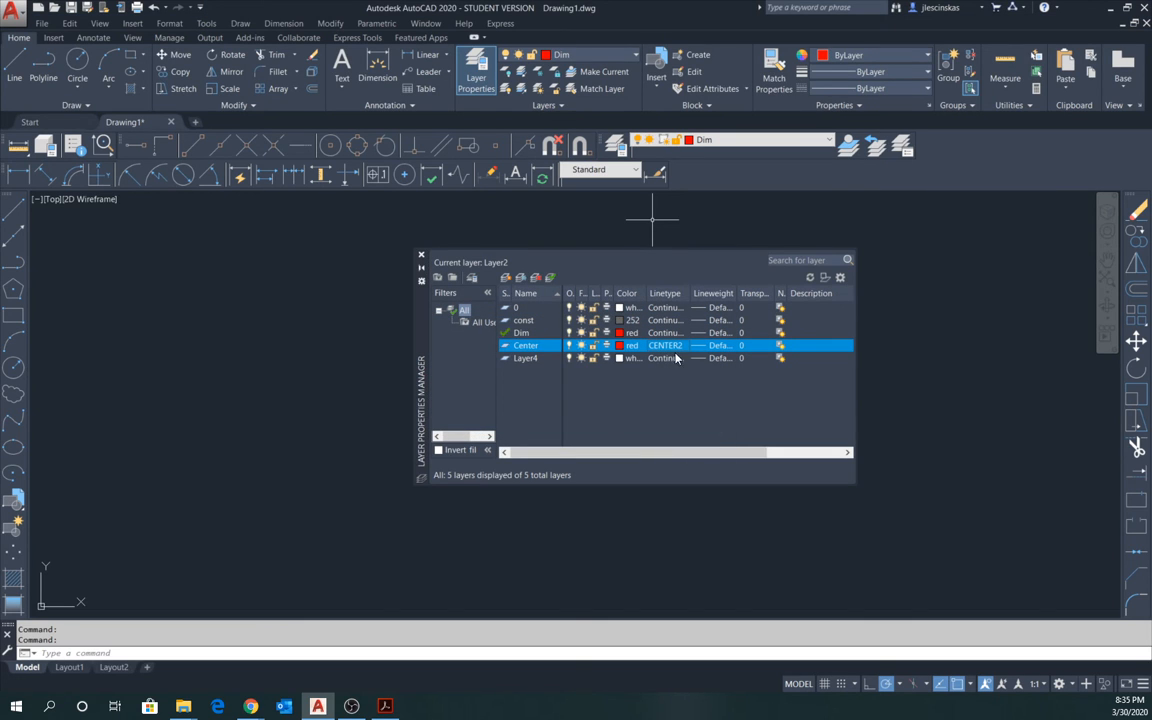
Rename Layer4 as Hidden and set its color to green.
{"action": "left_click", "coordinate": [527, 359]}
{"action": "right_click", "coordinate": [539, 358]}
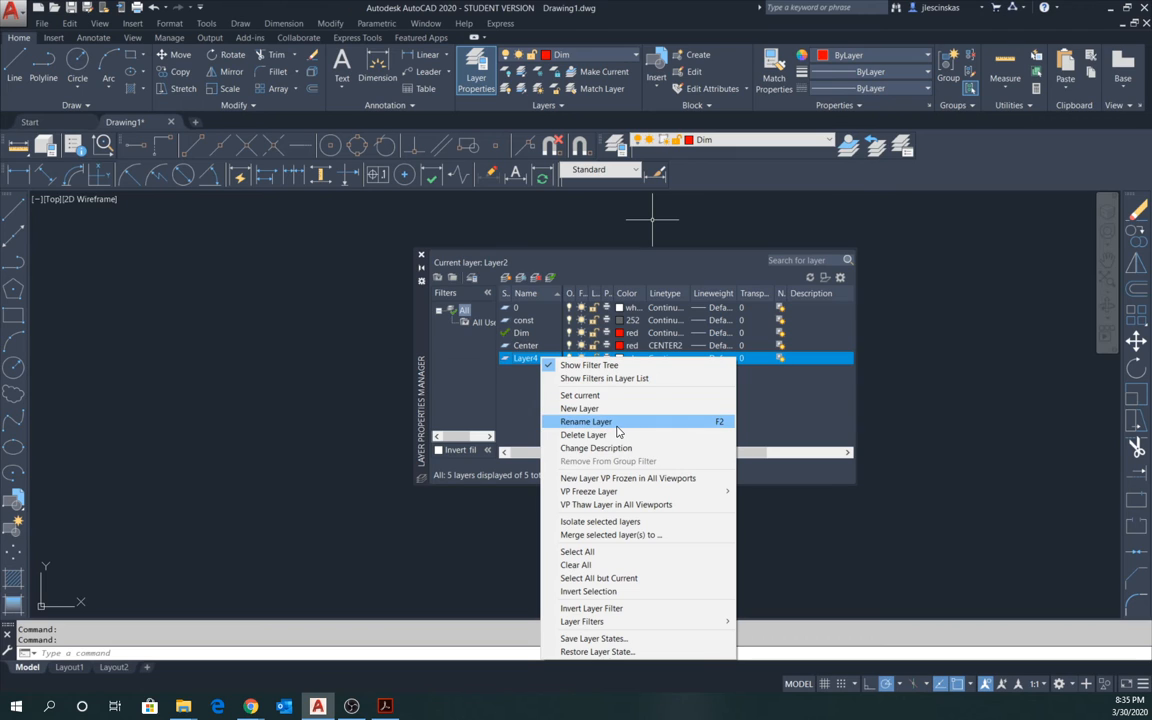
{"action": "left_click", "coordinate": [600, 421]}
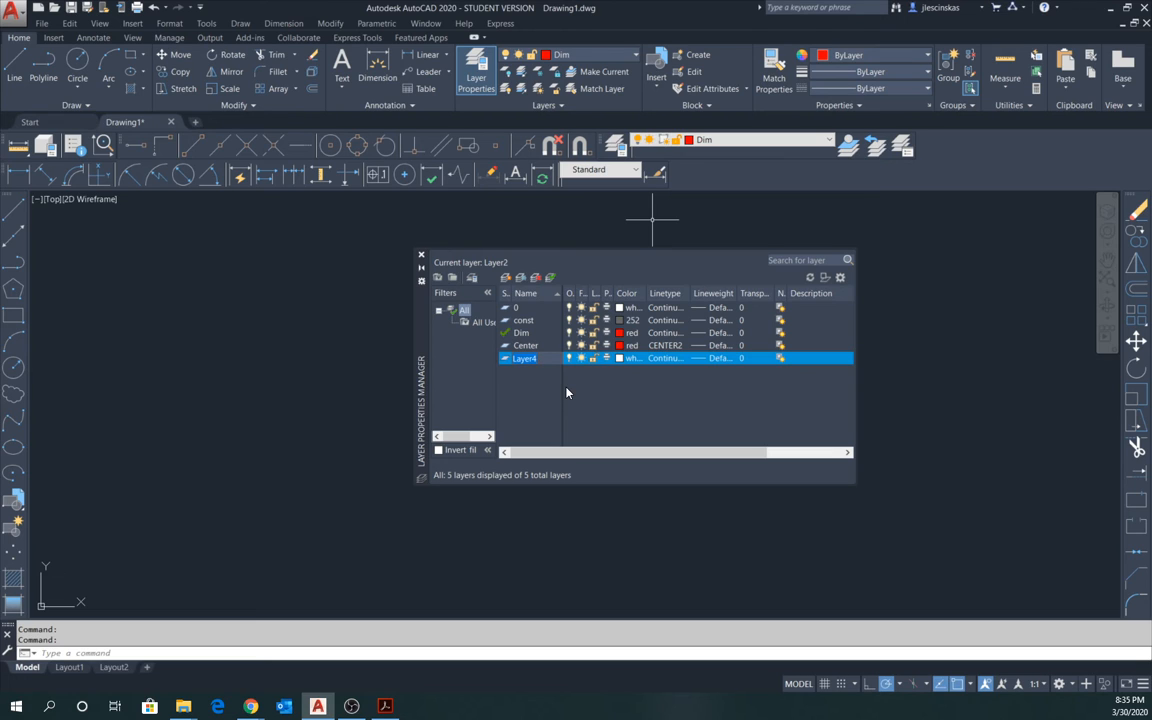
{"action": "type", "text": "Hidden"}
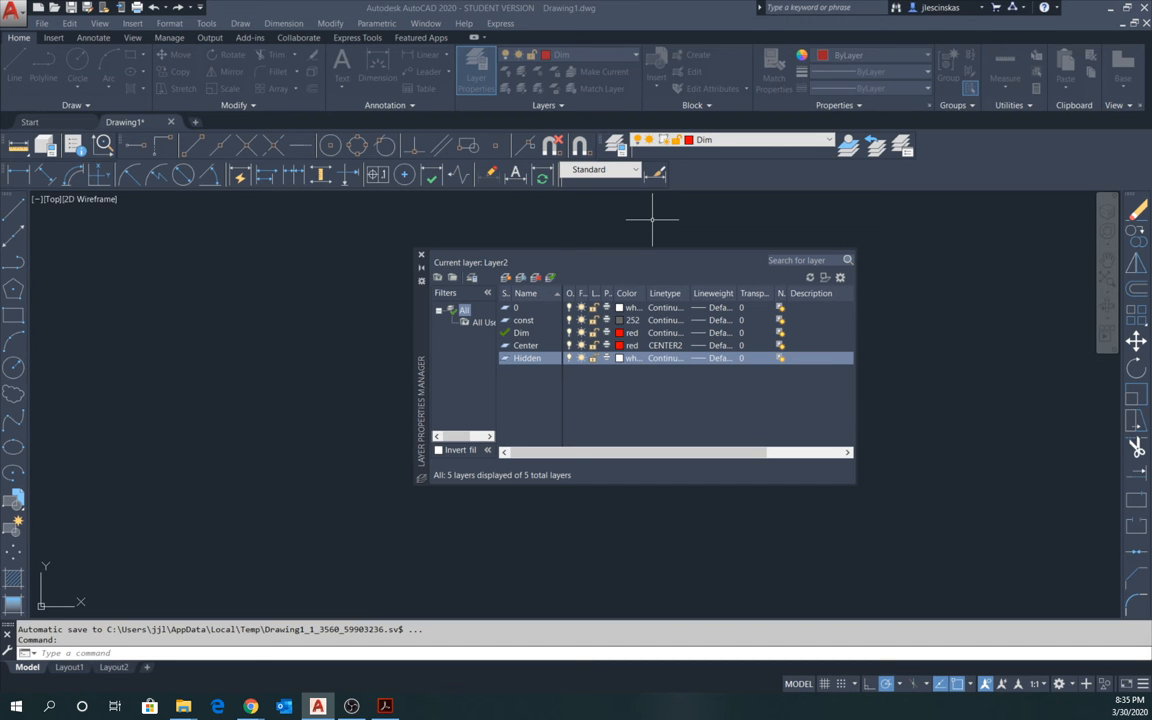
{"action": "left_click_drag", "start_coordinate": [1151, 82], "coordinate": [951, 309]}
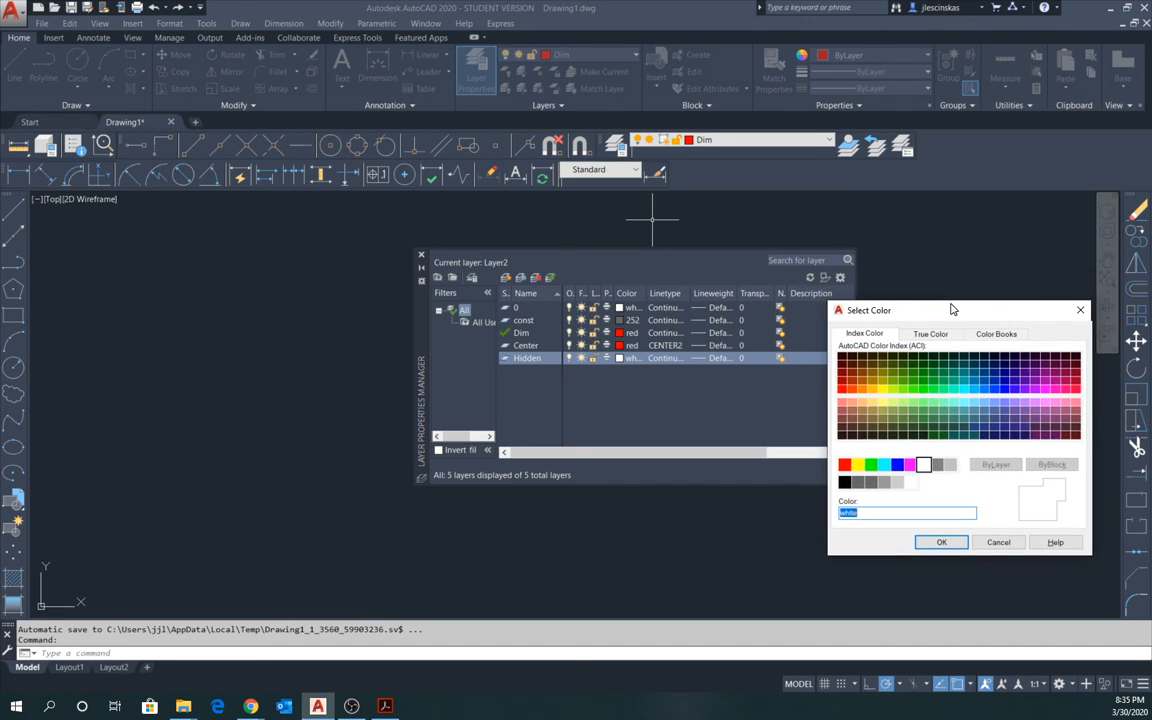
{"action": "left_click", "coordinate": [873, 465]}
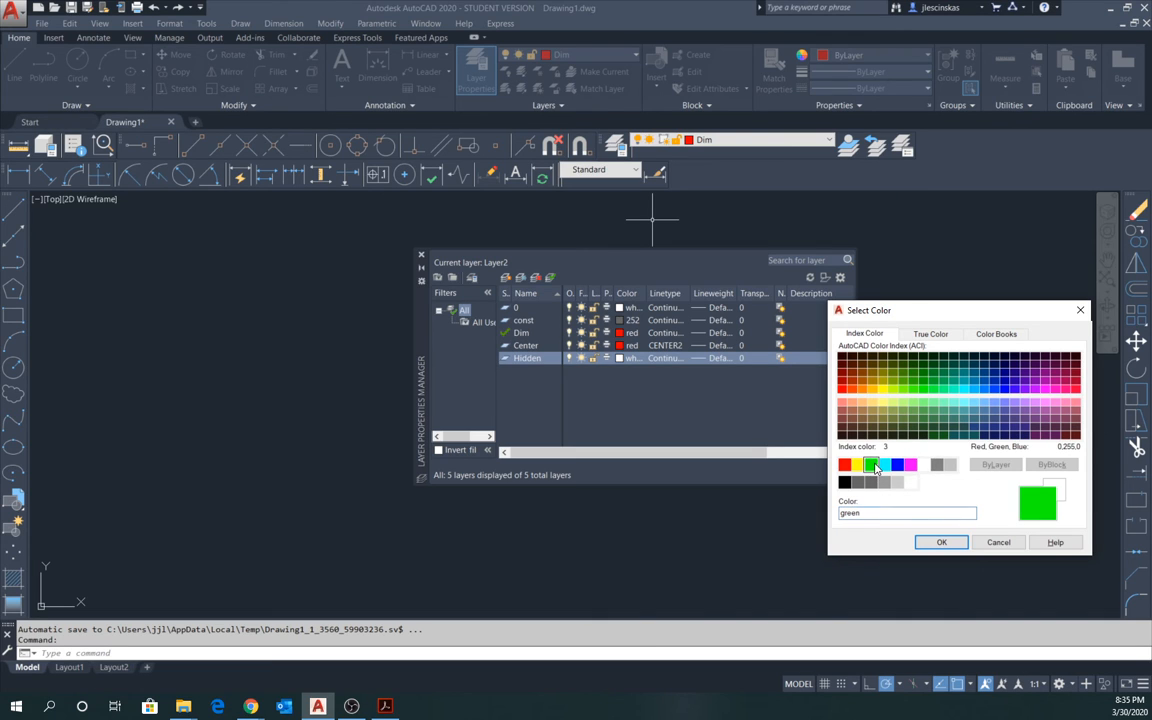
{"action": "left_click", "coordinate": [942, 543]}
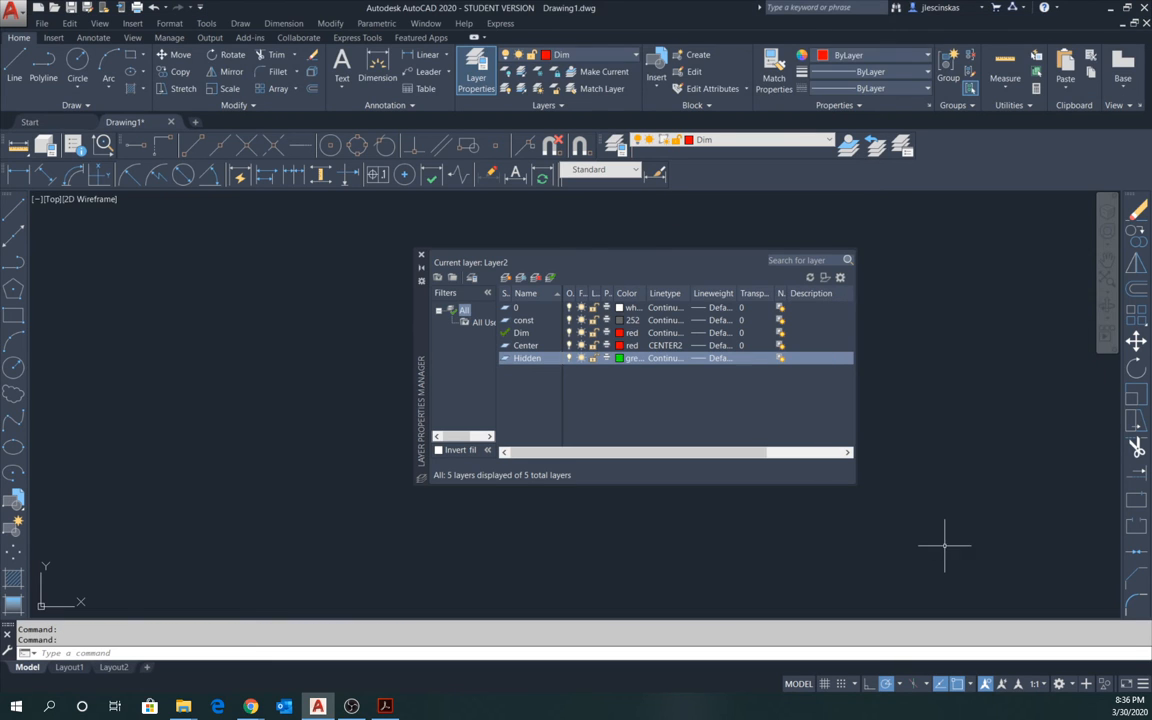
Assign the HIDDEN2 linetype to the Hidden layer and close the layer manager.
{"action": "left_click", "coordinate": [668, 358]}
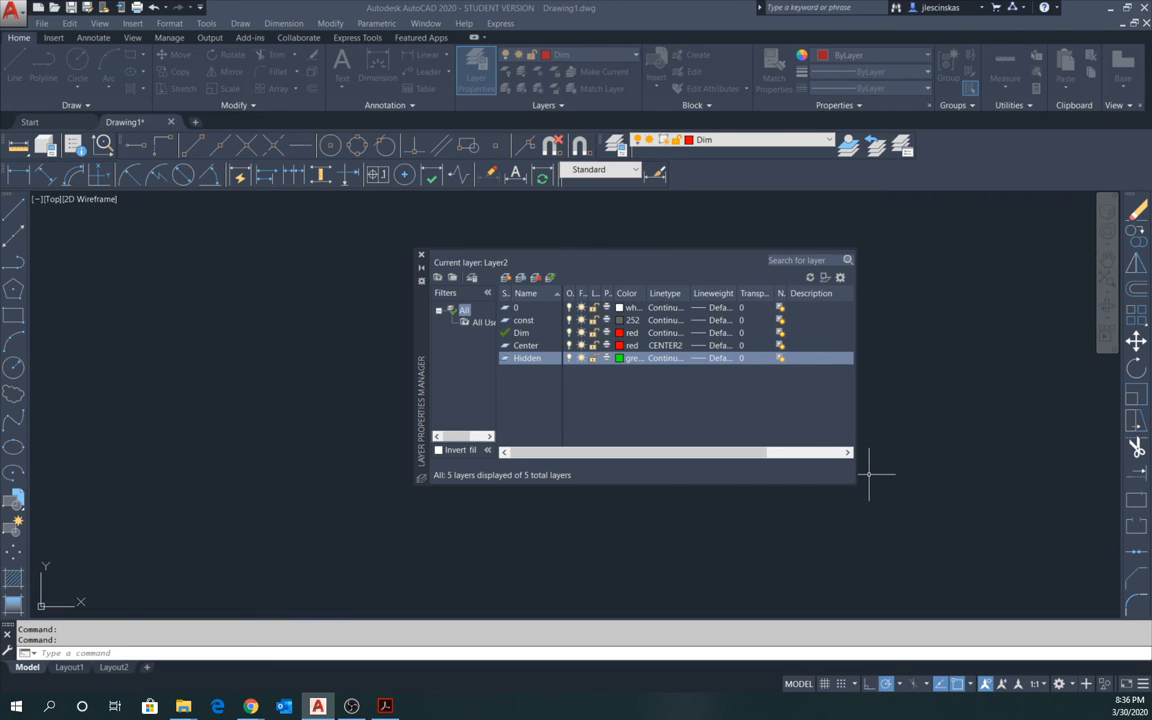
{"action": "left_click_drag", "start_coordinate": [1065, 27], "coordinate": [912, 422]}
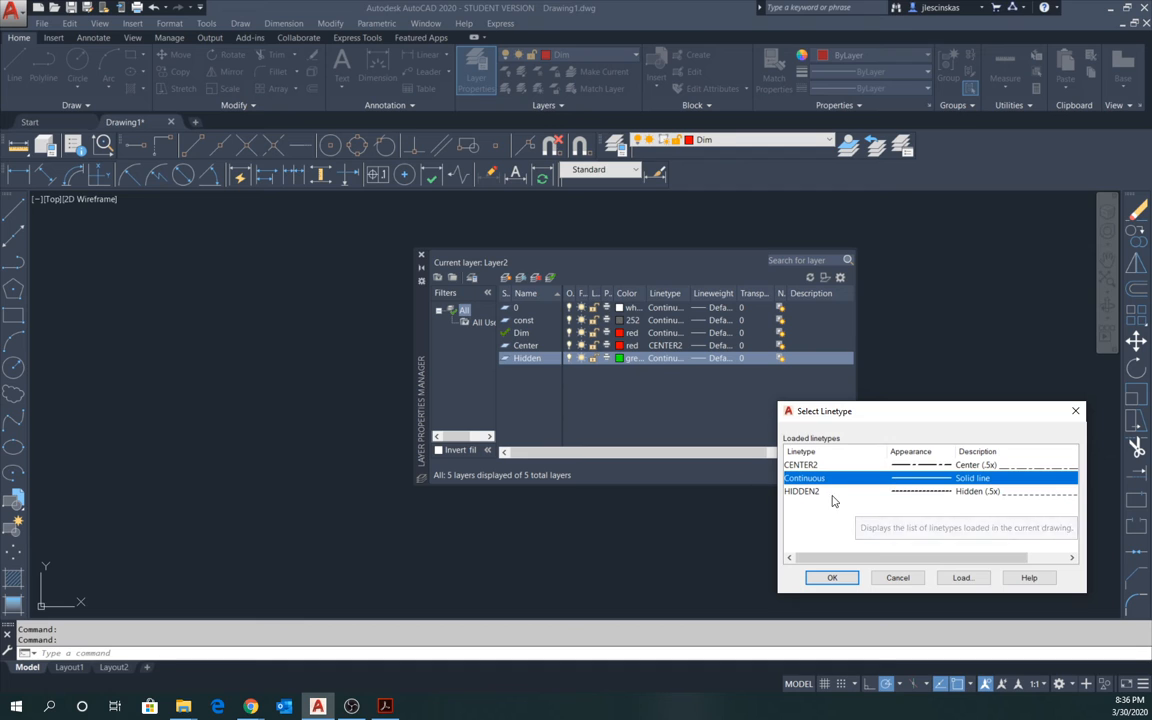
{"action": "left_click", "coordinate": [880, 491]}
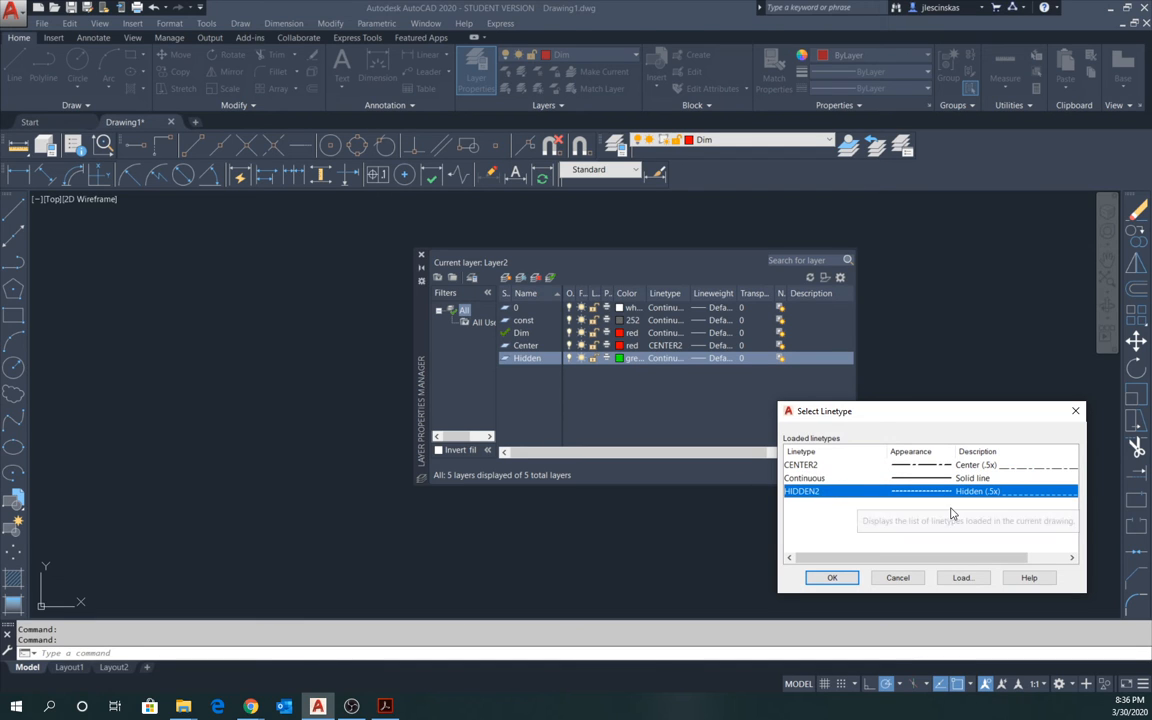
{"action": "left_click", "coordinate": [828, 578]}
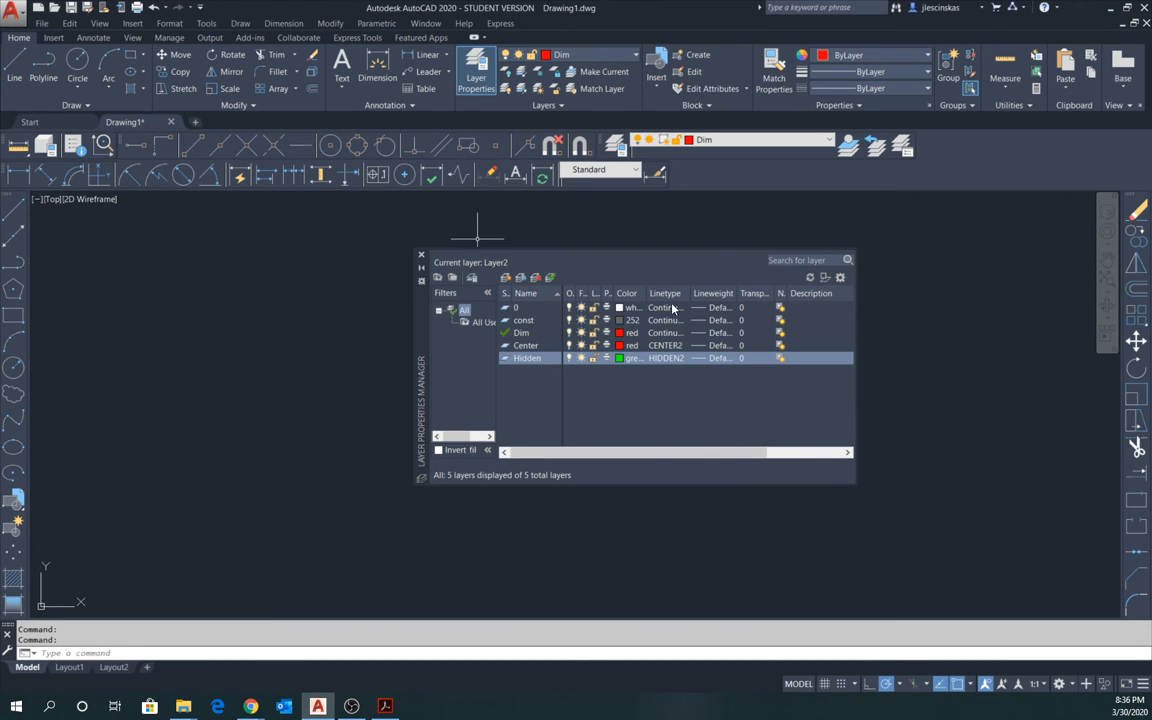
{"action": "left_click", "coordinate": [421, 257]}
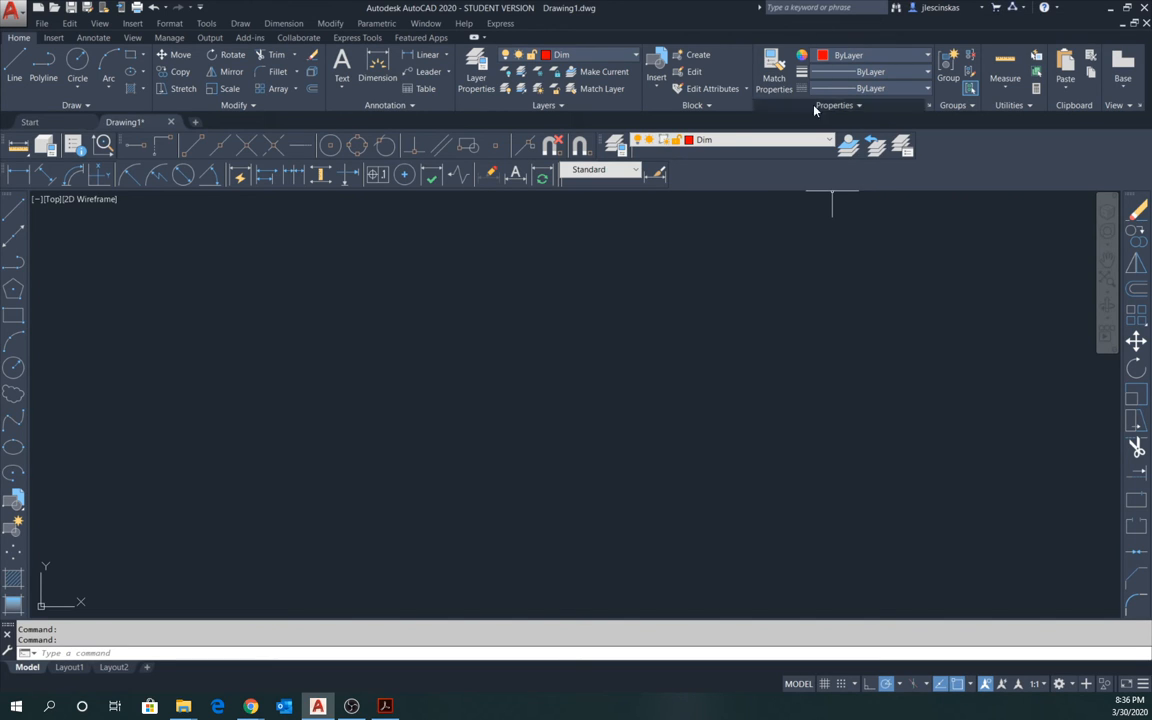
Make the const layer current and draw a horizontal and a vertical construction line crossing at one point.
{"action": "left_click", "coordinate": [830, 143]}
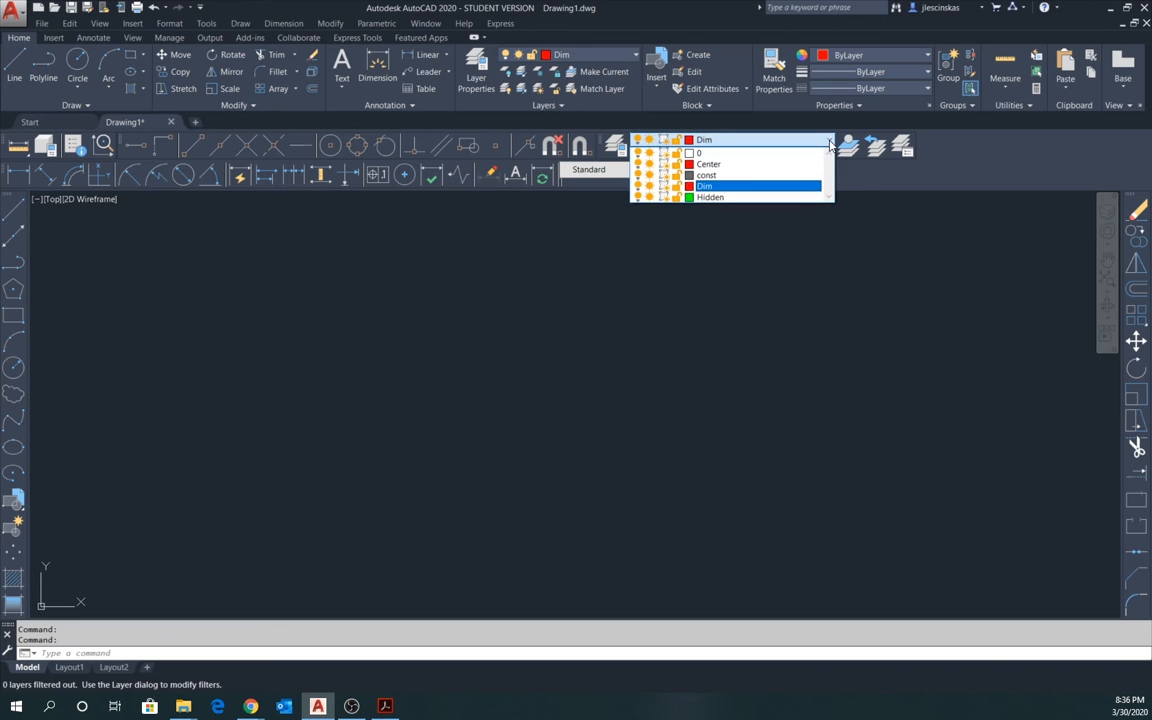
{"action": "left_click", "coordinate": [750, 178]}
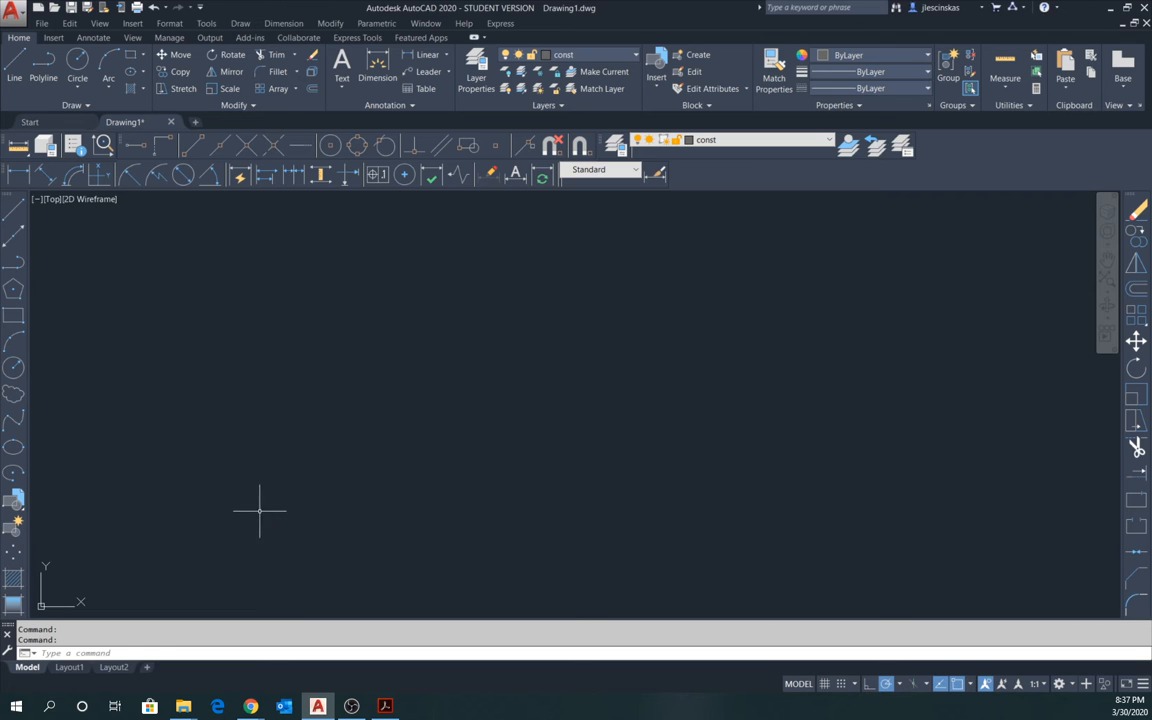
{"action": "left_click", "coordinate": [13, 235]}
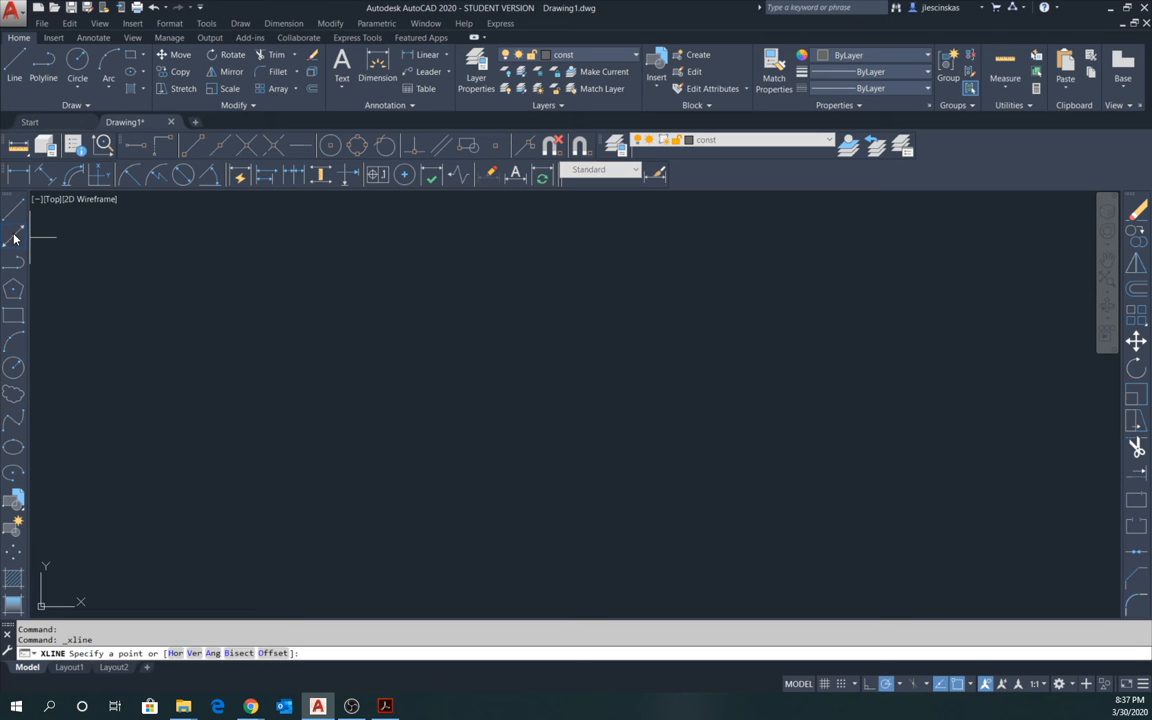
{"action": "left_click", "coordinate": [372, 399]}
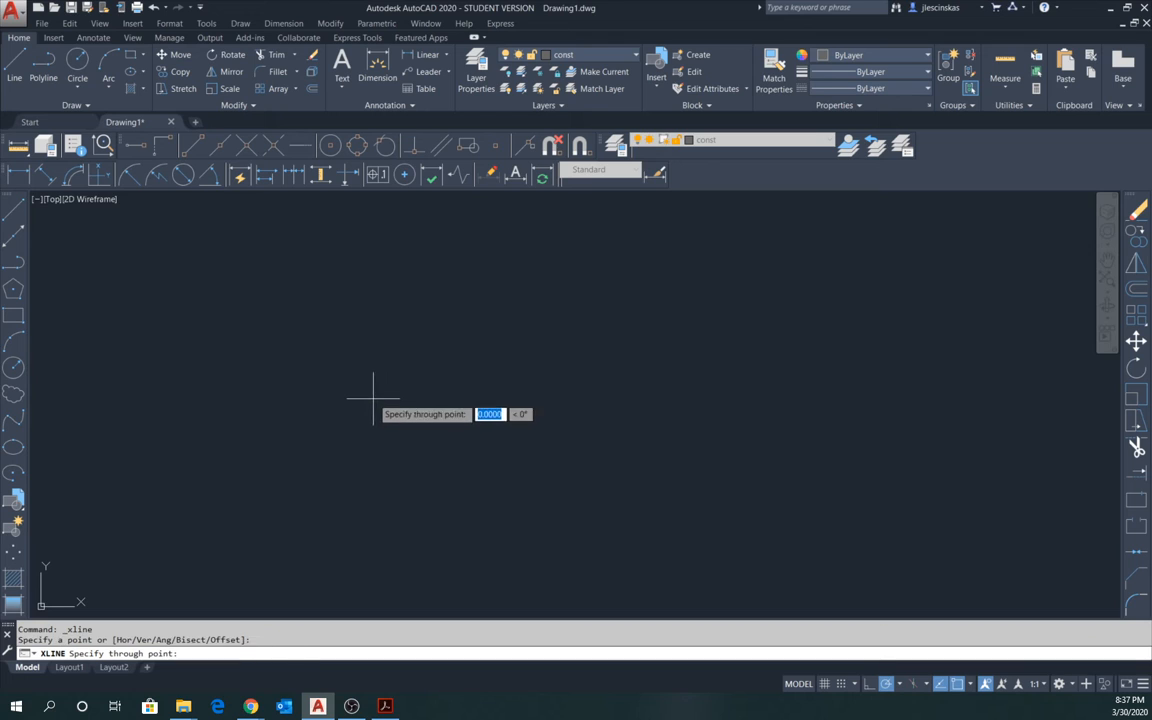
{"action": "left_click", "coordinate": [475, 399]}
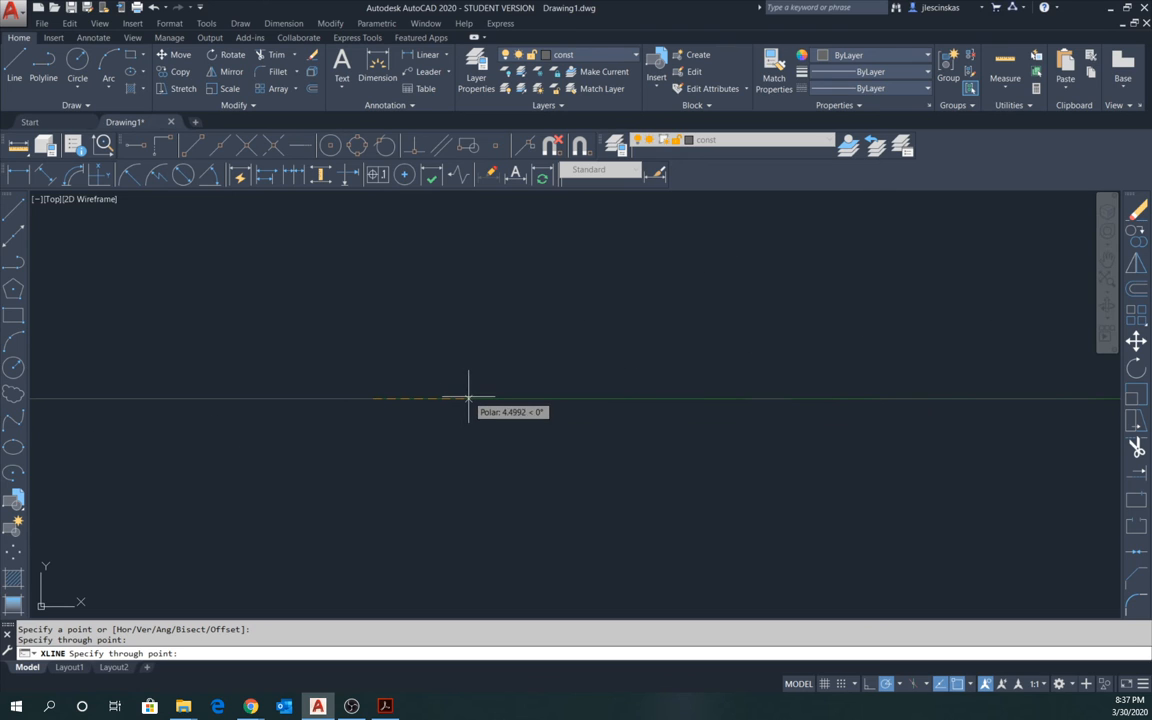
{"action": "left_click", "coordinate": [372, 272]}
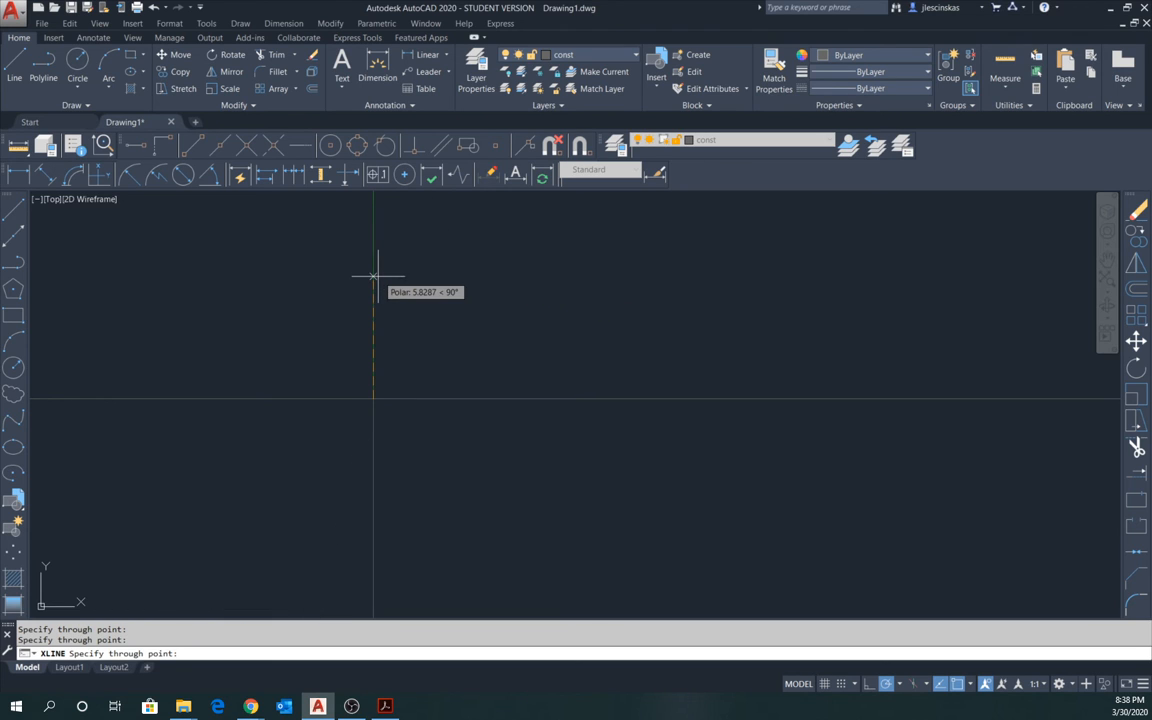
{"action": "key", "text": "Escape"}
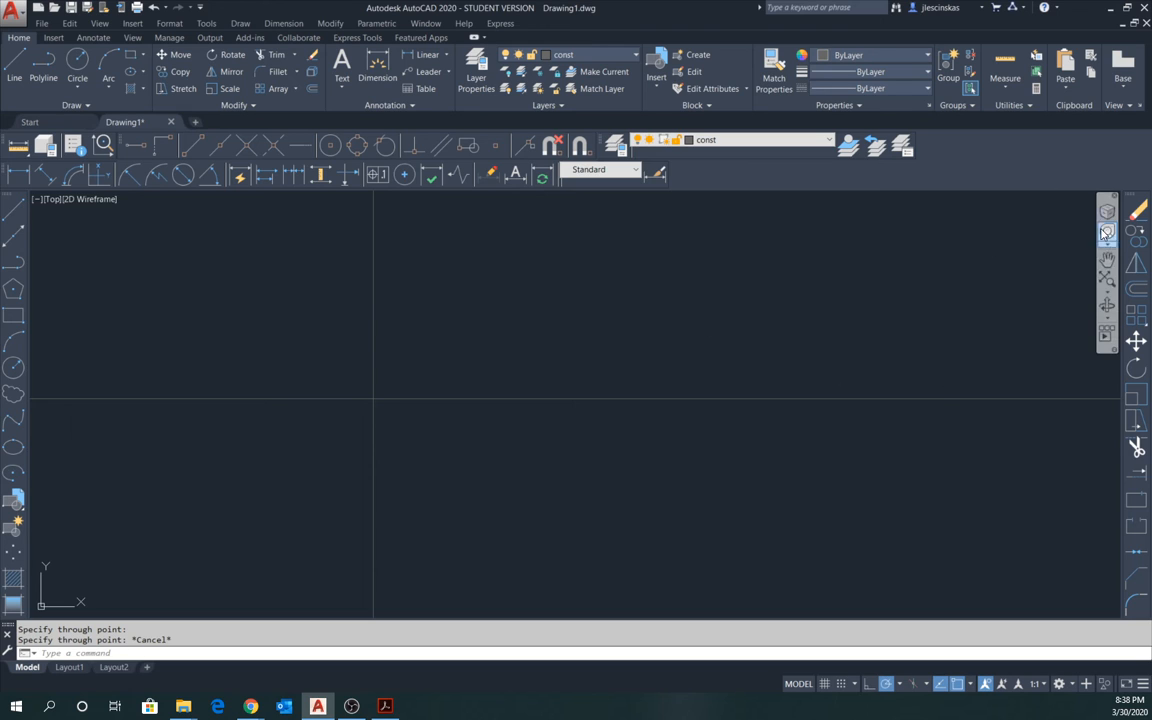
Switch to Acrobat to consult the module housing drawing 10391b.pdf, and return to AutoCAD with panning ended.
{"action": "left_click", "coordinate": [1107, 260]}
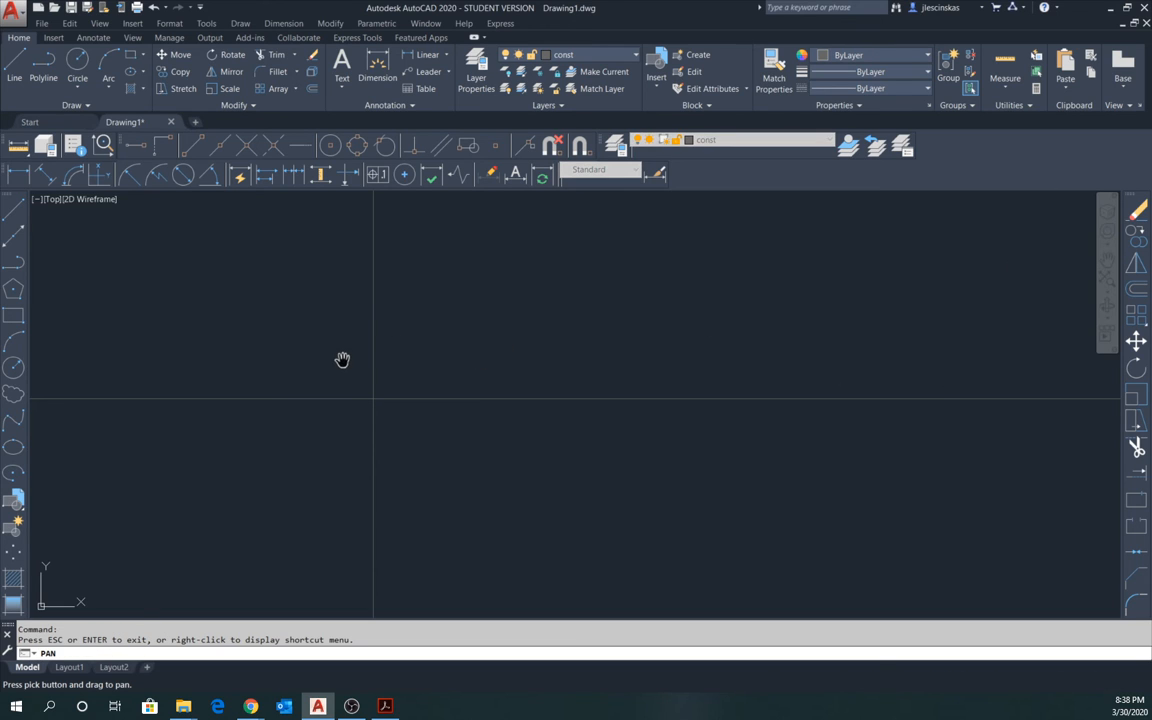
{"action": "left_click_drag", "start_coordinate": [415, 367], "coordinate": [350, 398]}
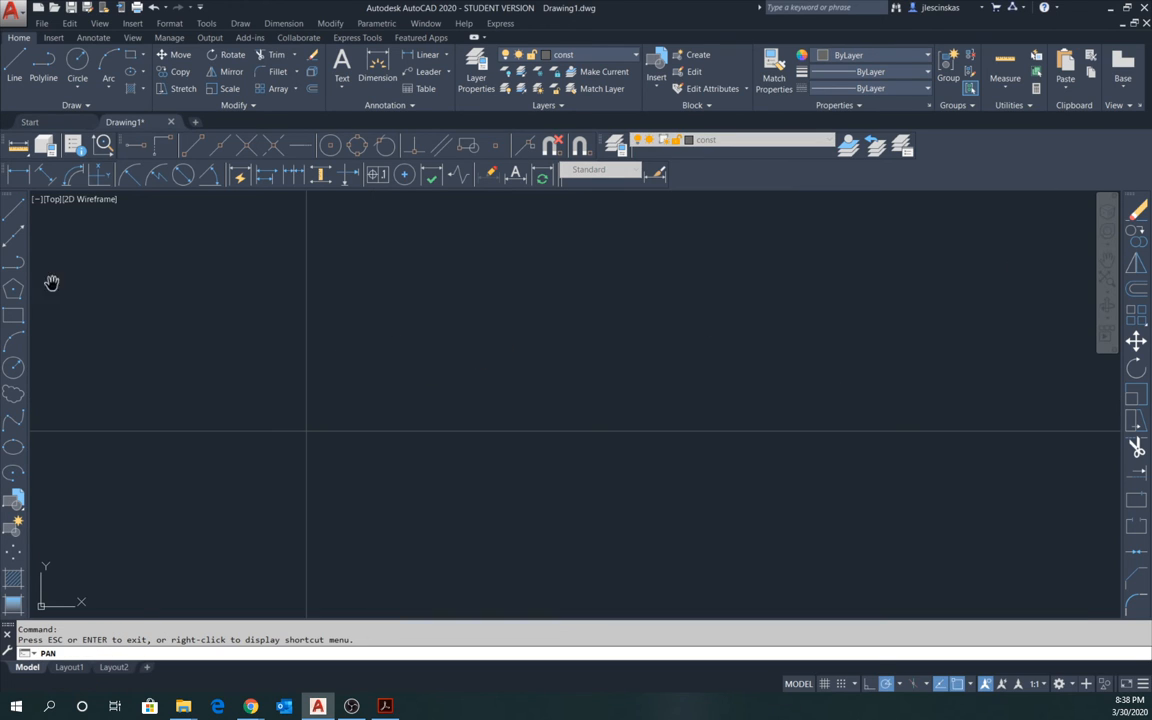
{"action": "mouse_move", "coordinate": [268, 419]}
{"action": "left_mouse_down"}
{"action": "mouse_move", "coordinate": [514, 303]}
{"action": "mouse_move", "coordinate": [452, 360]}
{"action": "mouse_move", "coordinate": [454, 394]}
{"action": "mouse_move", "coordinate": [419, 339]}
{"action": "mouse_move", "coordinate": [422, 455]}
{"action": "mouse_move", "coordinate": [415, 381]}
{"action": "left_mouse_up"}
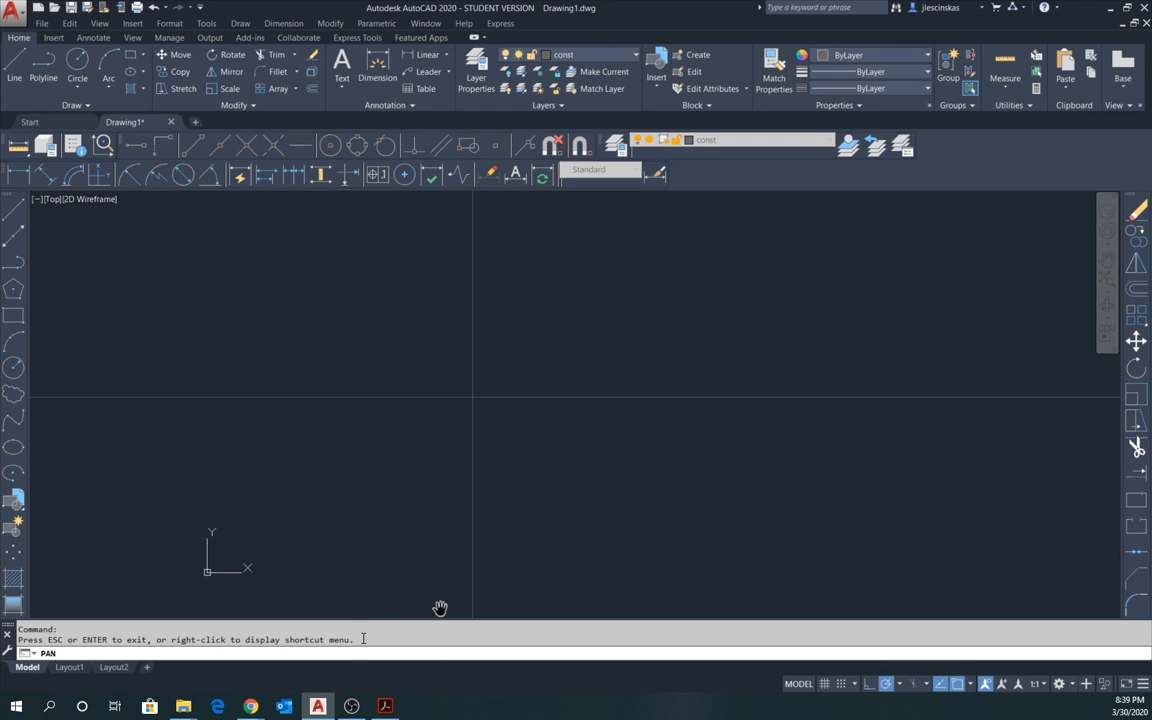
{"action": "left_click", "coordinate": [386, 707]}
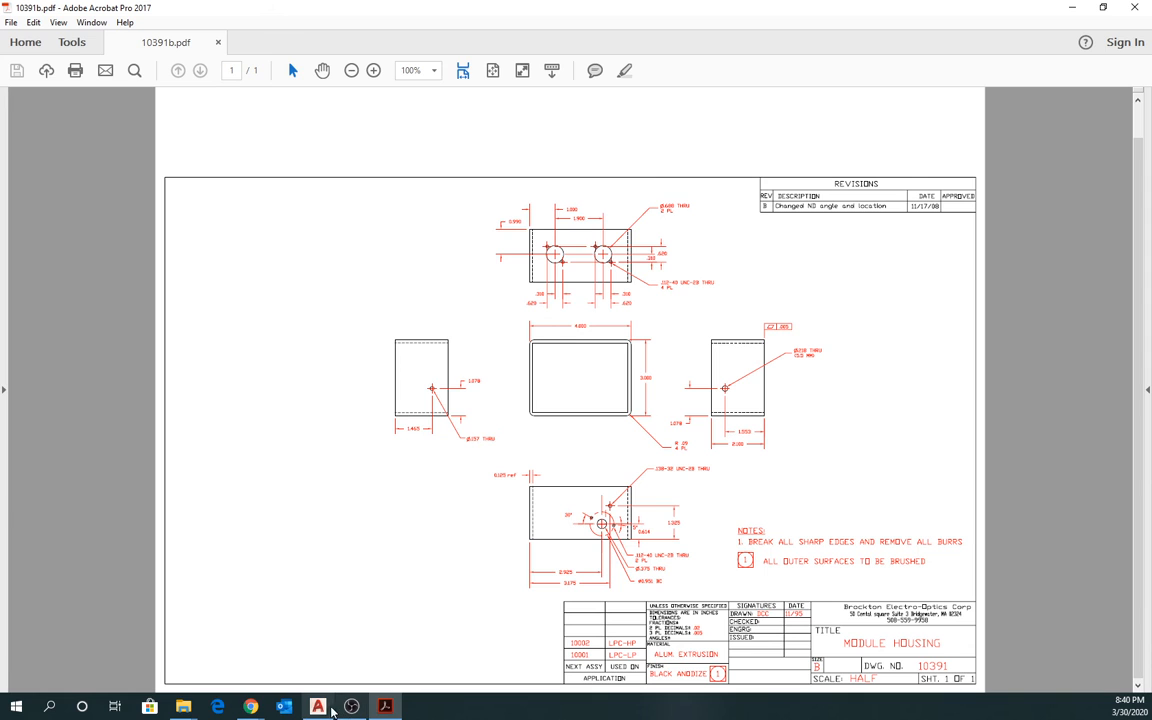
{"action": "left_click", "coordinate": [318, 707]}
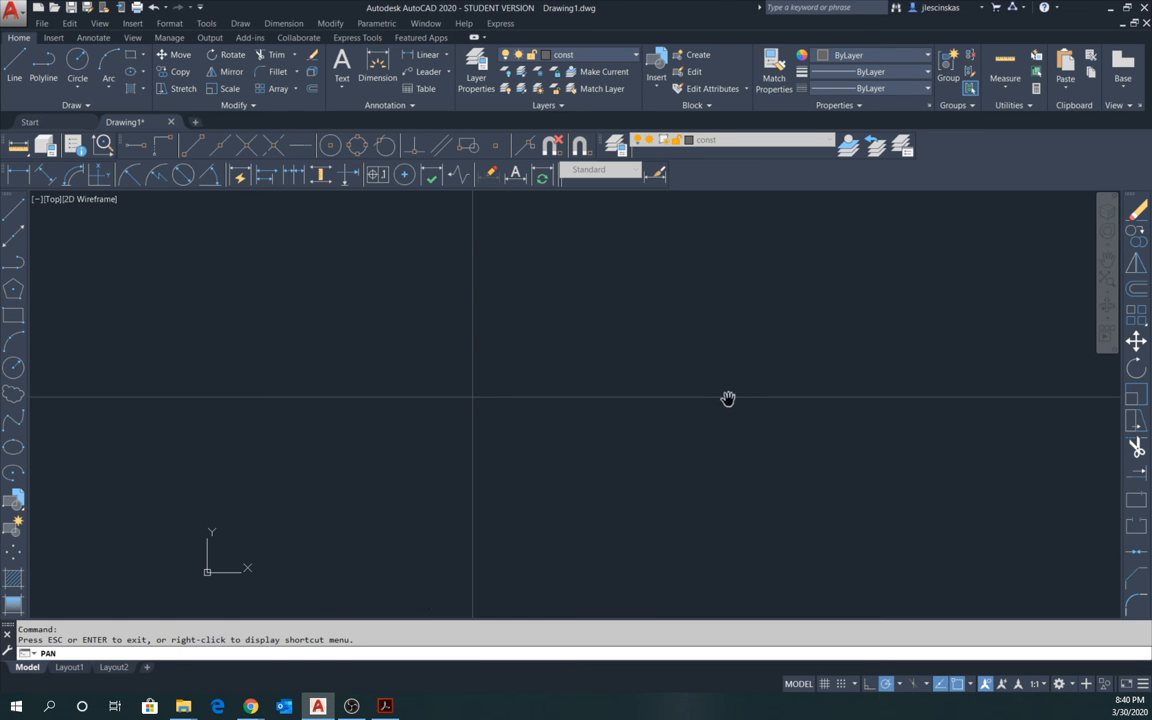
{"action": "key", "text": "Escape"}
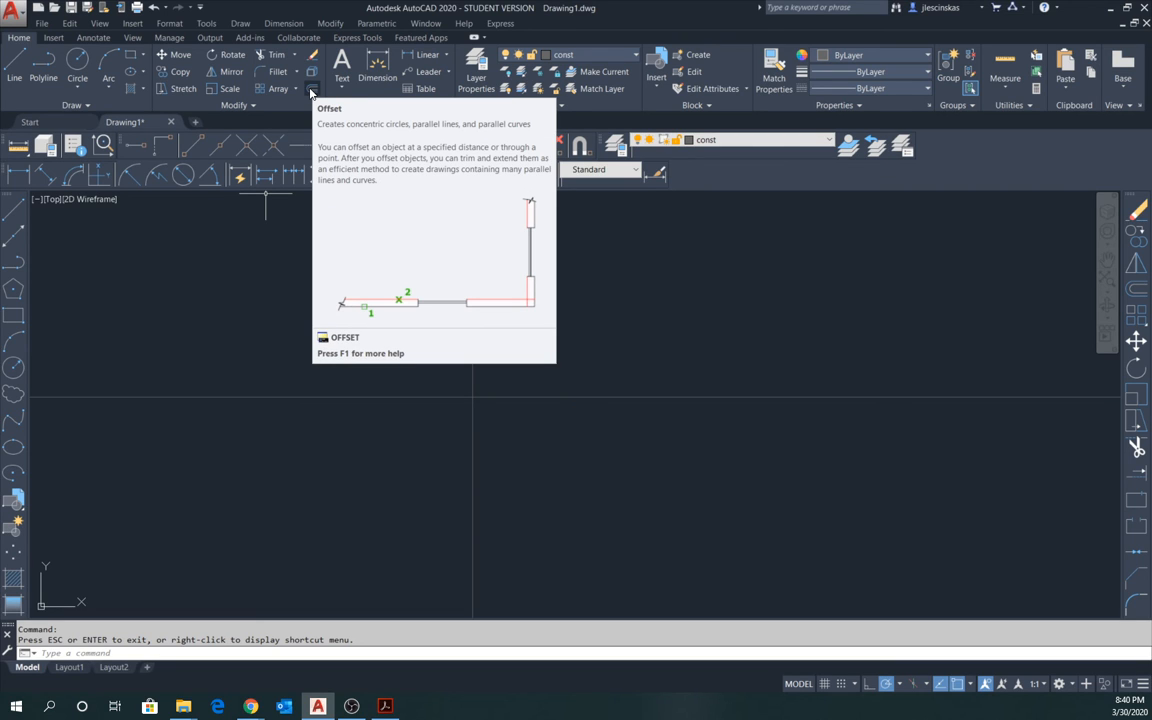
Offset the horizontal construction line upward by 6 units.
{"action": "left_click", "coordinate": [310, 91]}
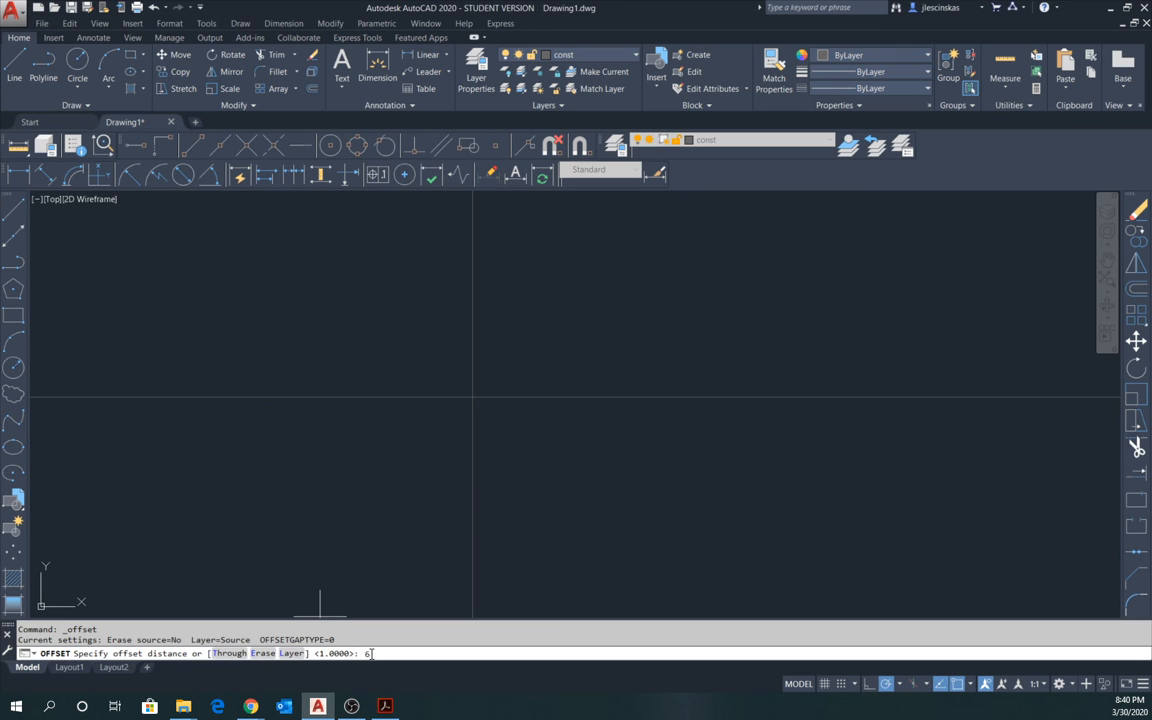
{"action": "key", "text": "Return"}
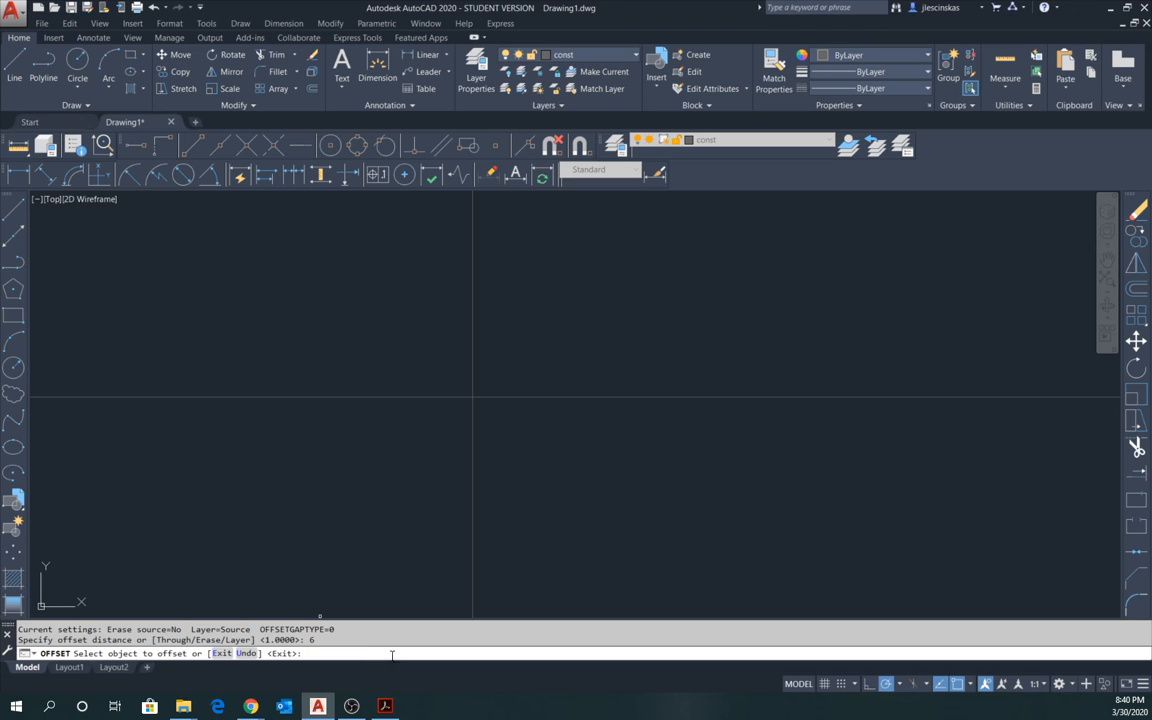
{"action": "left_click", "coordinate": [488, 396]}
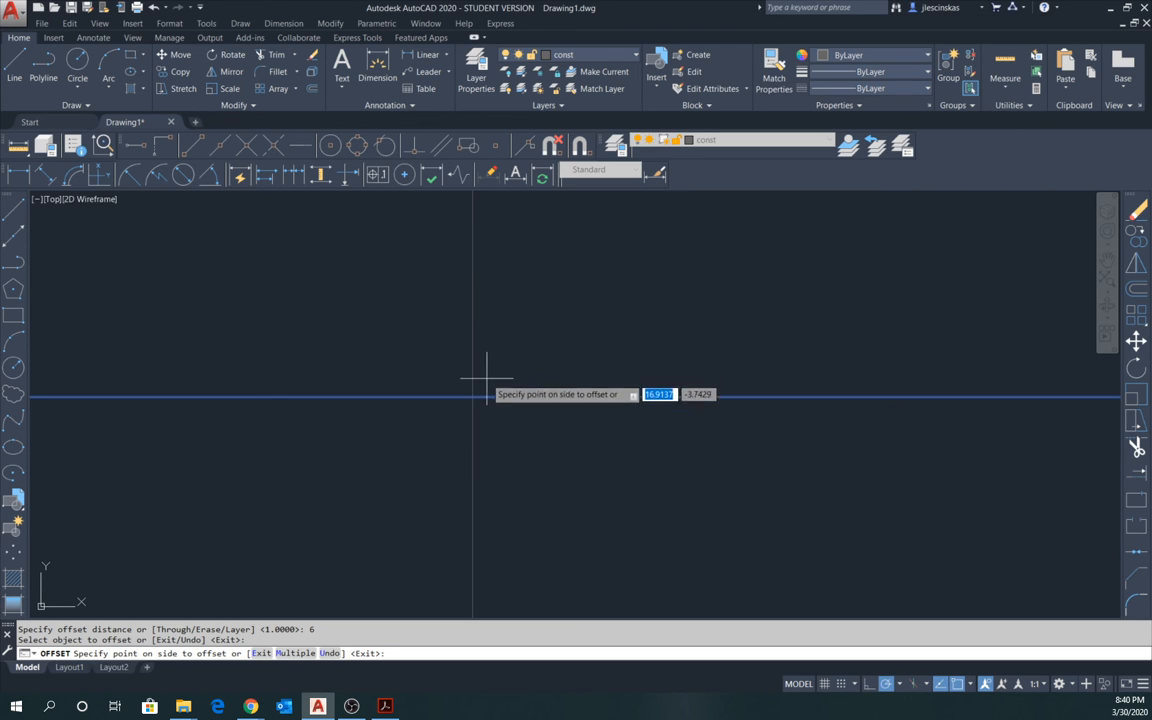
{"action": "left_click", "coordinate": [491, 211]}
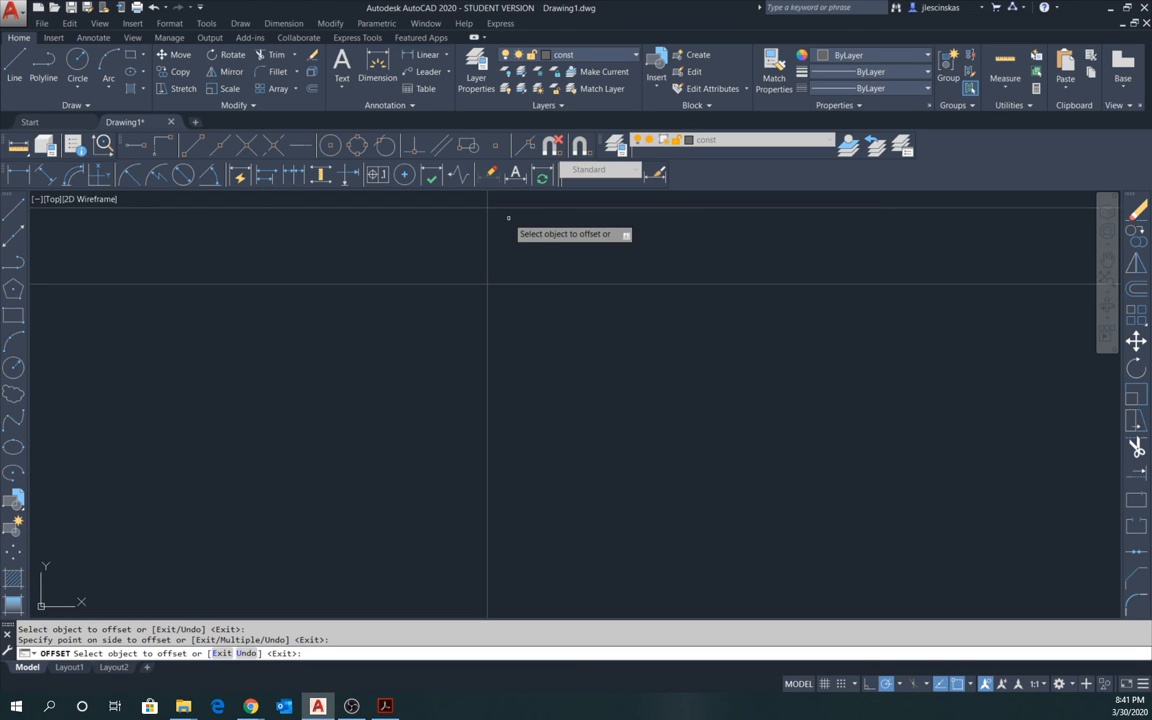
Try to measure the distance between the two horizontal construction lines along the vertical construction line.
{"action": "scroll", "coordinate": [508, 217], "scroll_direction": "up", "scroll_amount": 2}
{"action": "scroll", "coordinate": [508, 217], "scroll_direction": "up", "scroll_amount": 2}
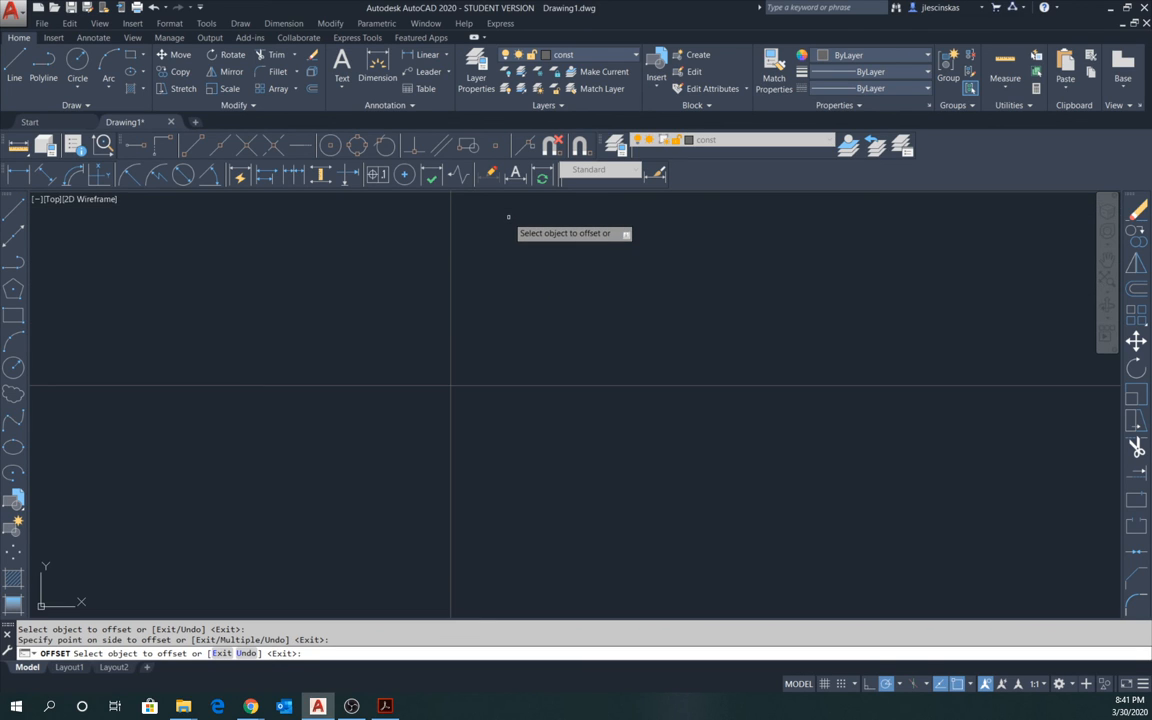
{"action": "scroll", "coordinate": [508, 217], "scroll_direction": "down", "scroll_amount": 2}
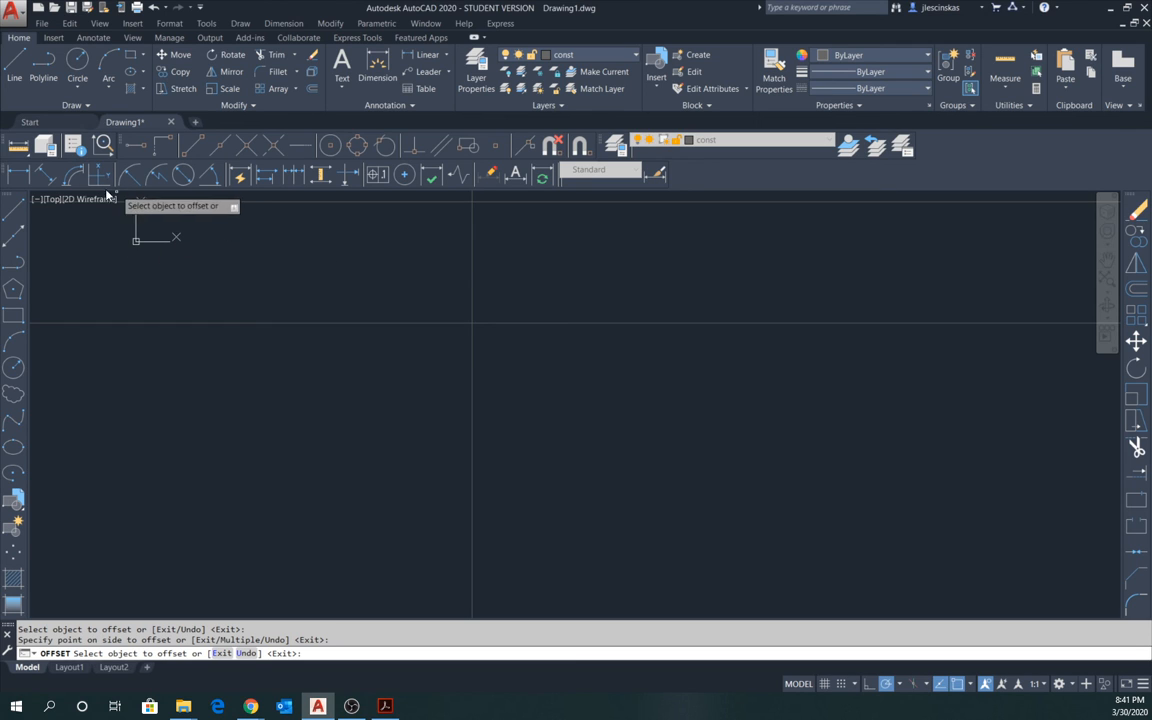
{"action": "left_click", "coordinate": [18, 146]}
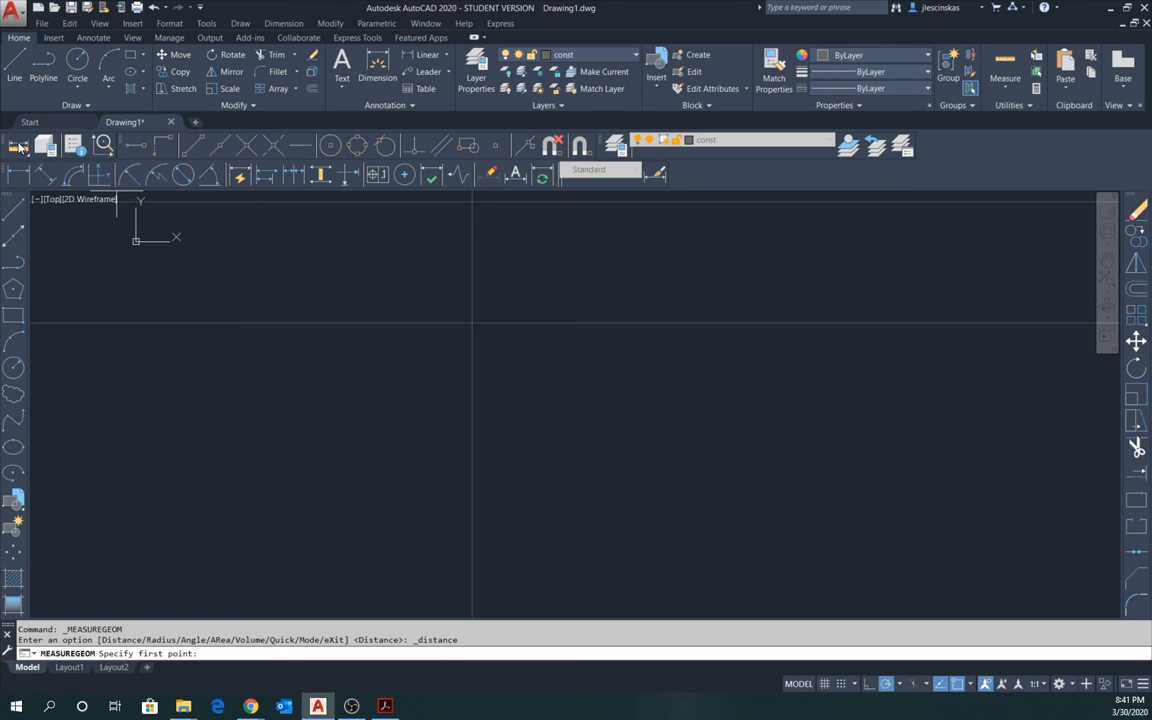
{"action": "left_click", "coordinate": [472, 202]}
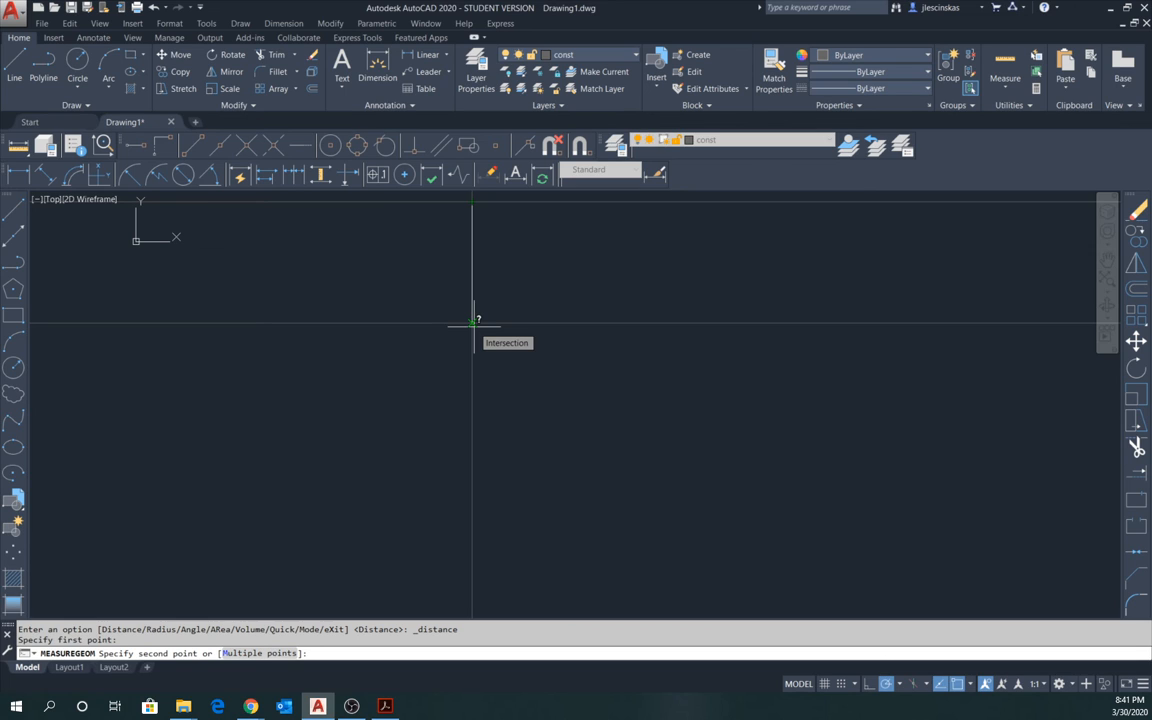
{"action": "key", "text": "Escape"}
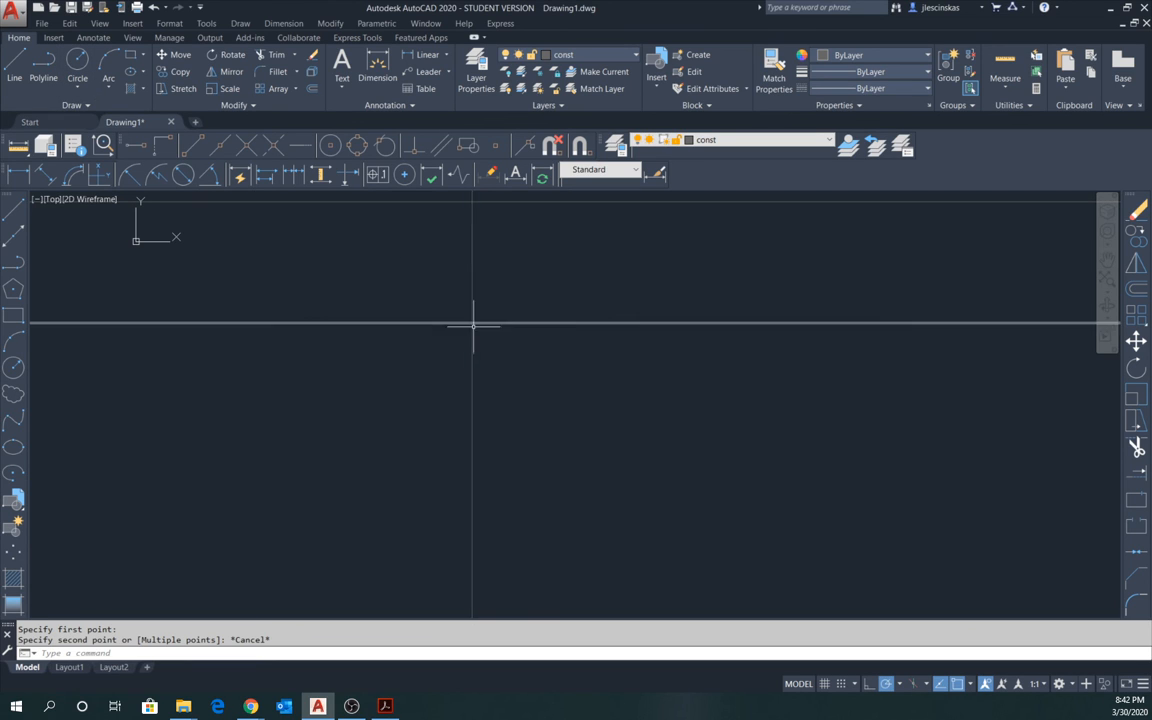
Offset the lower horizontal construction line downward by 3 units.
{"action": "left_click", "coordinate": [312, 92]}
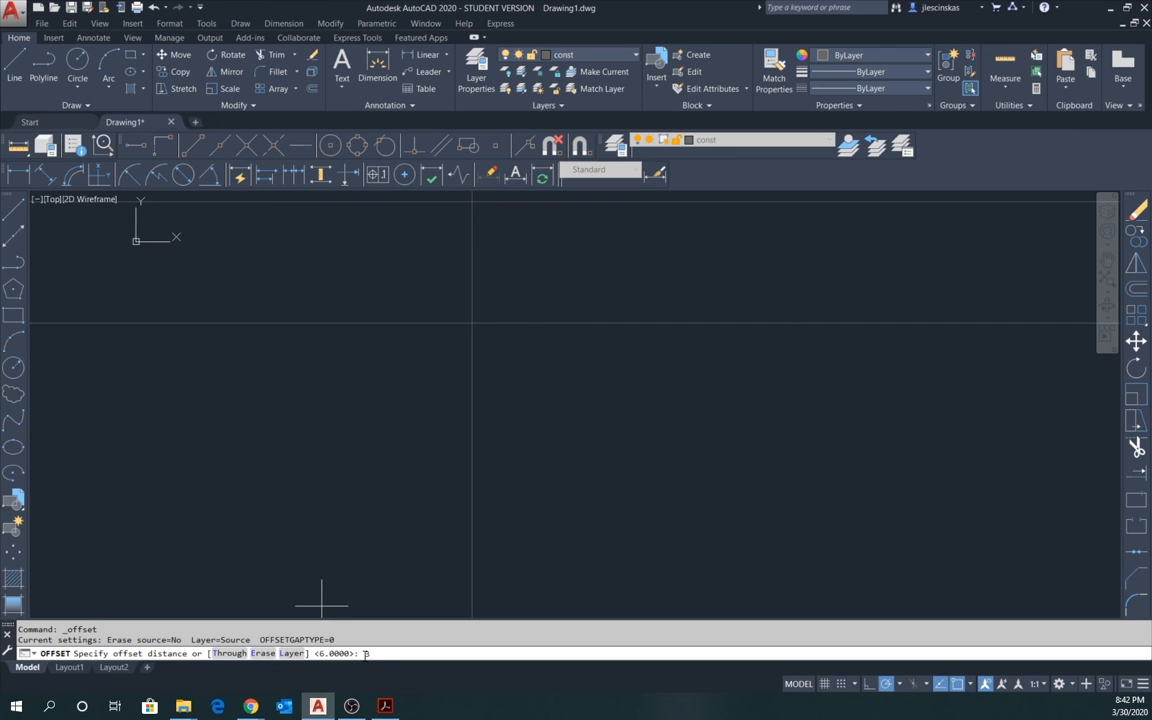
{"action": "key", "text": "Return"}
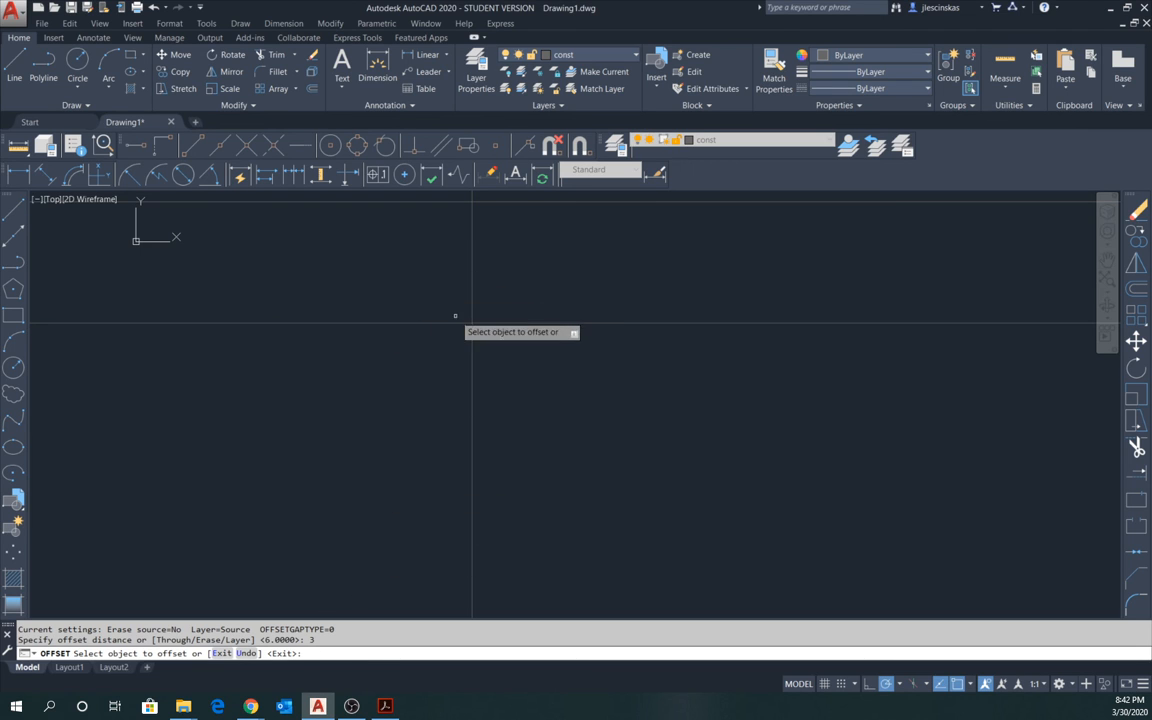
{"action": "left_click", "coordinate": [485, 323]}
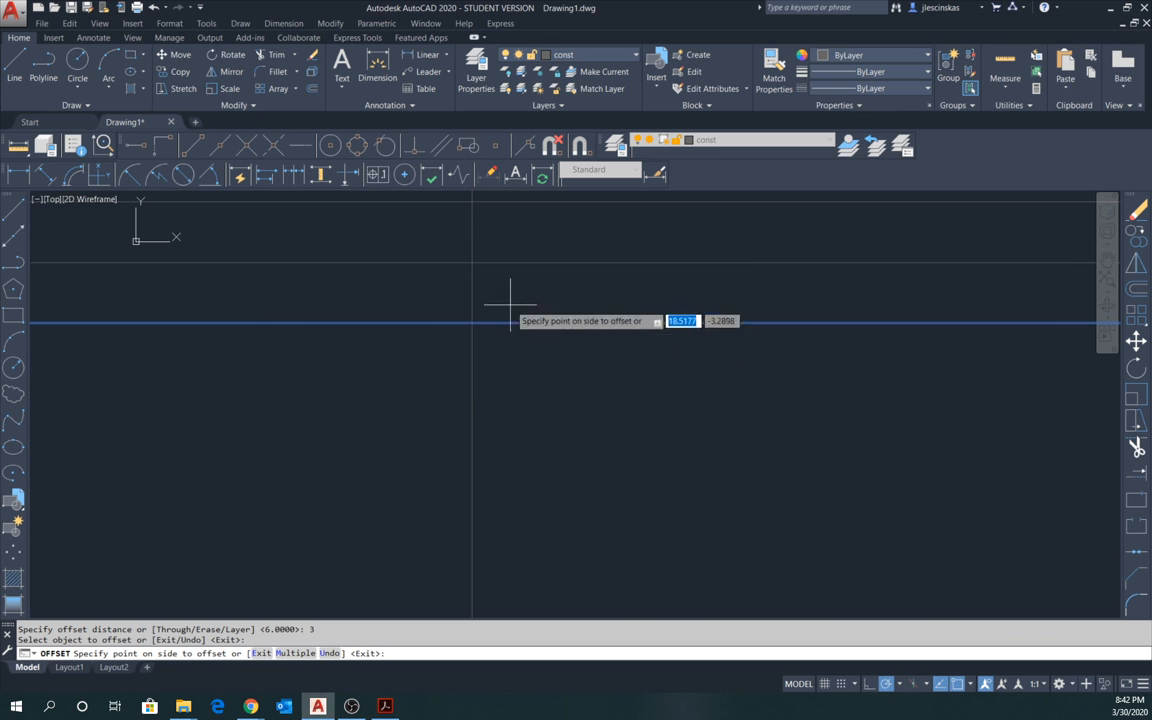
{"action": "left_click", "coordinate": [523, 393]}
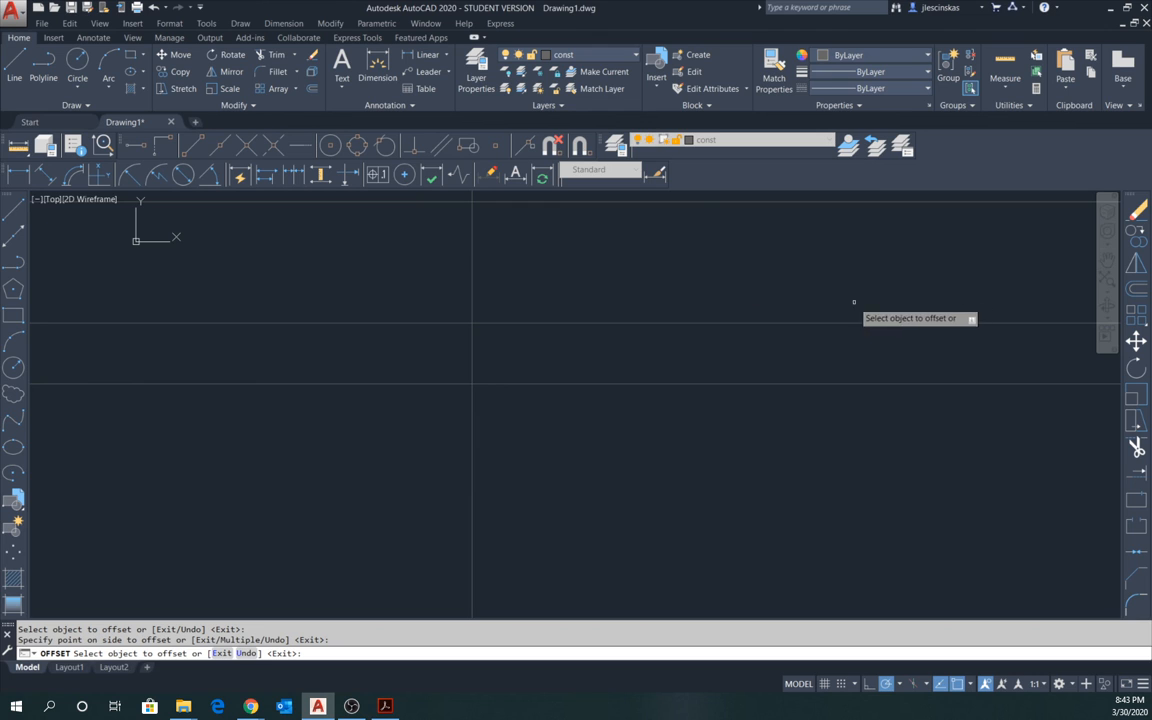
Review the arrangement of the views in 10391b.pdf in Acrobat again, and switch back to the AutoCAD drawing.
{"action": "left_click", "coordinate": [1107, 258]}
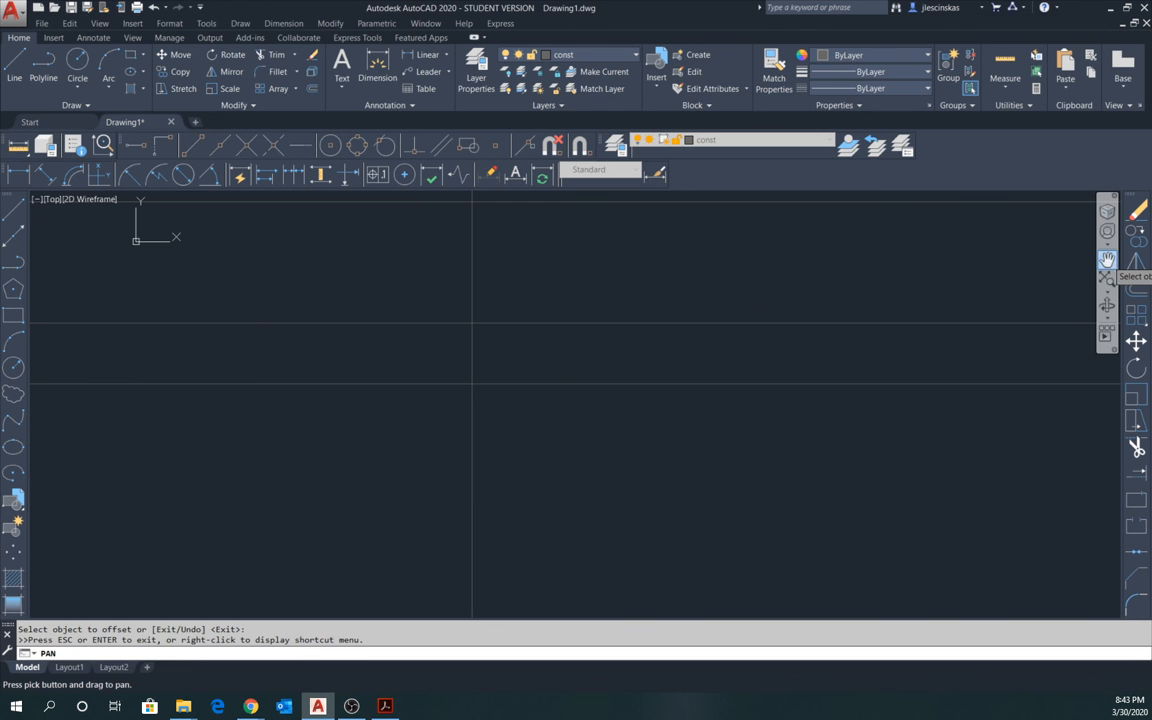
{"action": "mouse_move", "coordinate": [527, 260]}
{"action": "left_mouse_down"}
{"action": "mouse_move", "coordinate": [527, 419]}
{"action": "mouse_move", "coordinate": [527, 360]}
{"action": "left_mouse_up"}
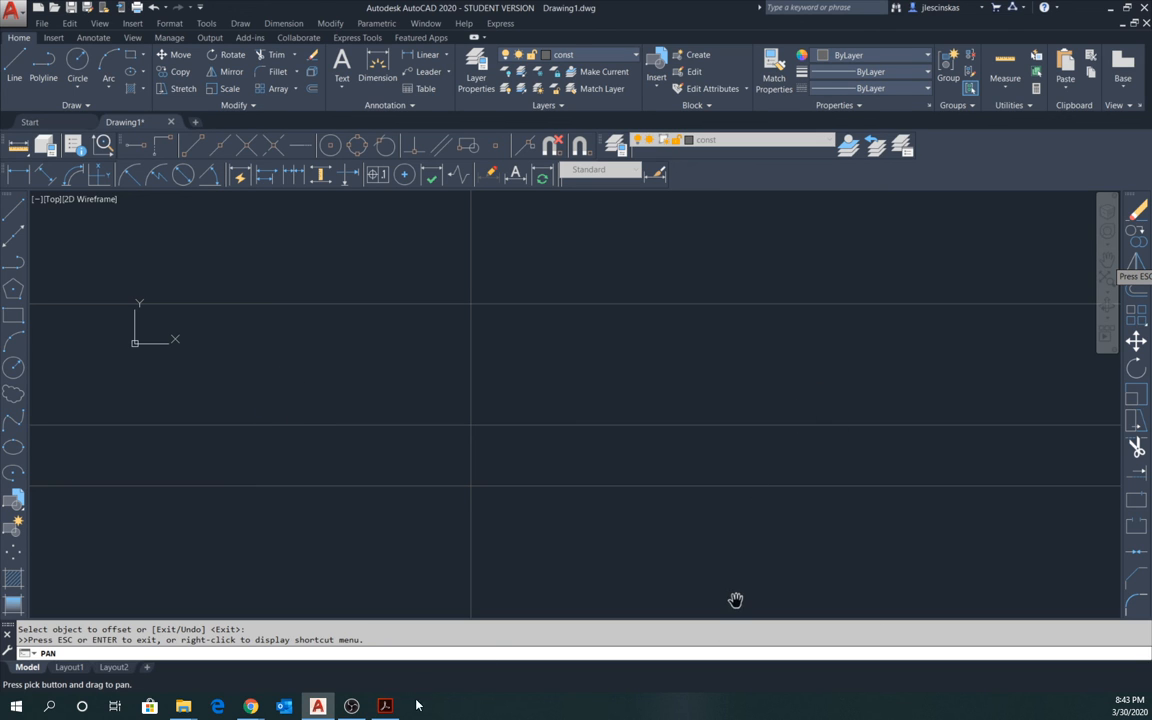
{"action": "left_click", "coordinate": [385, 706]}
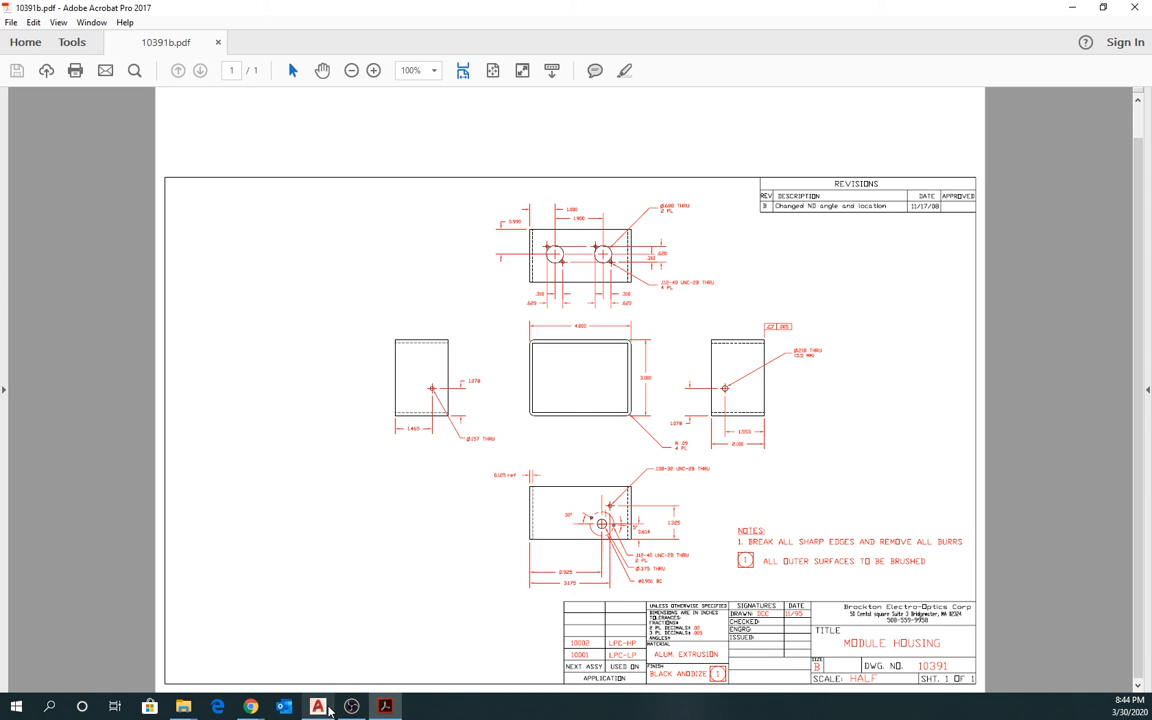
{"action": "mouse_move", "coordinate": [319, 707]}
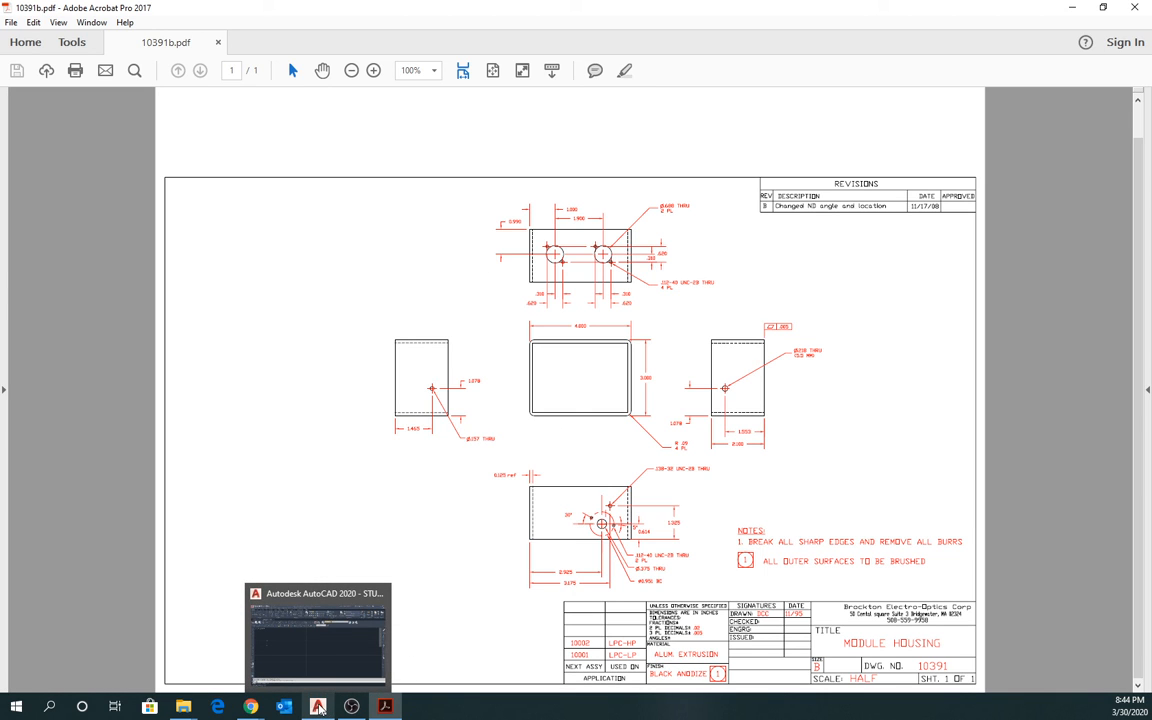
{"action": "left_click", "coordinate": [319, 707]}
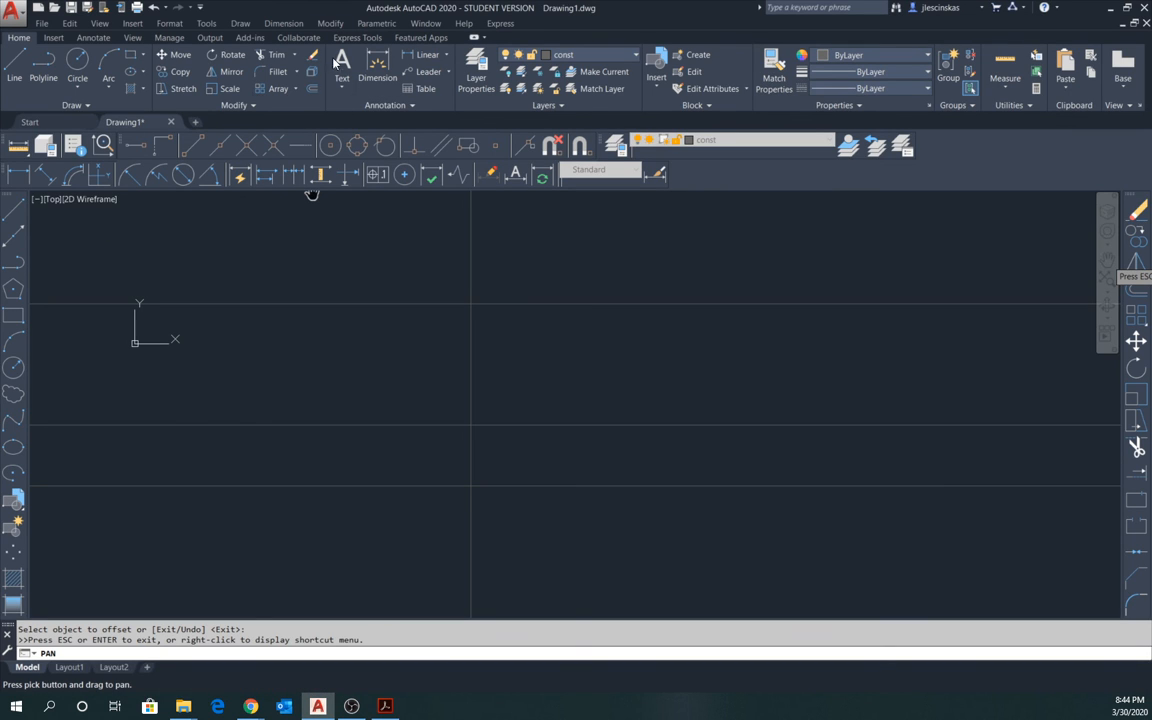
Offset the vertical construction line by 7 units to both sides and end the Offset command.
{"action": "left_click", "coordinate": [311, 89]}
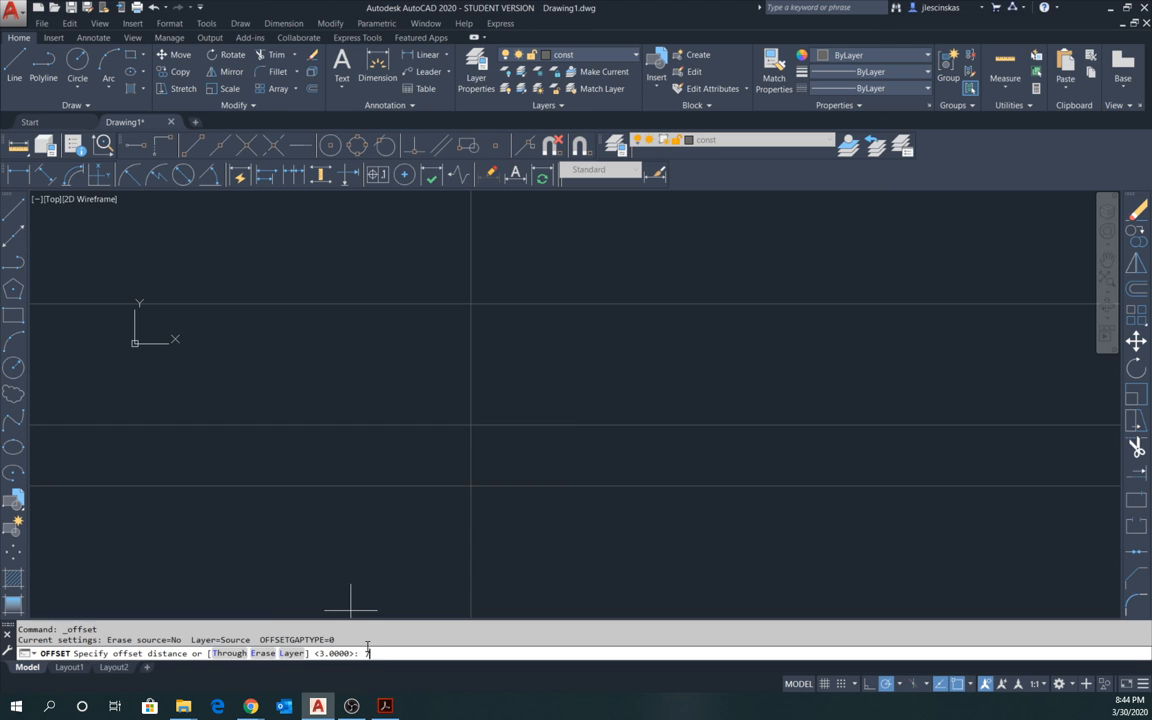
{"action": "key", "text": "Return"}
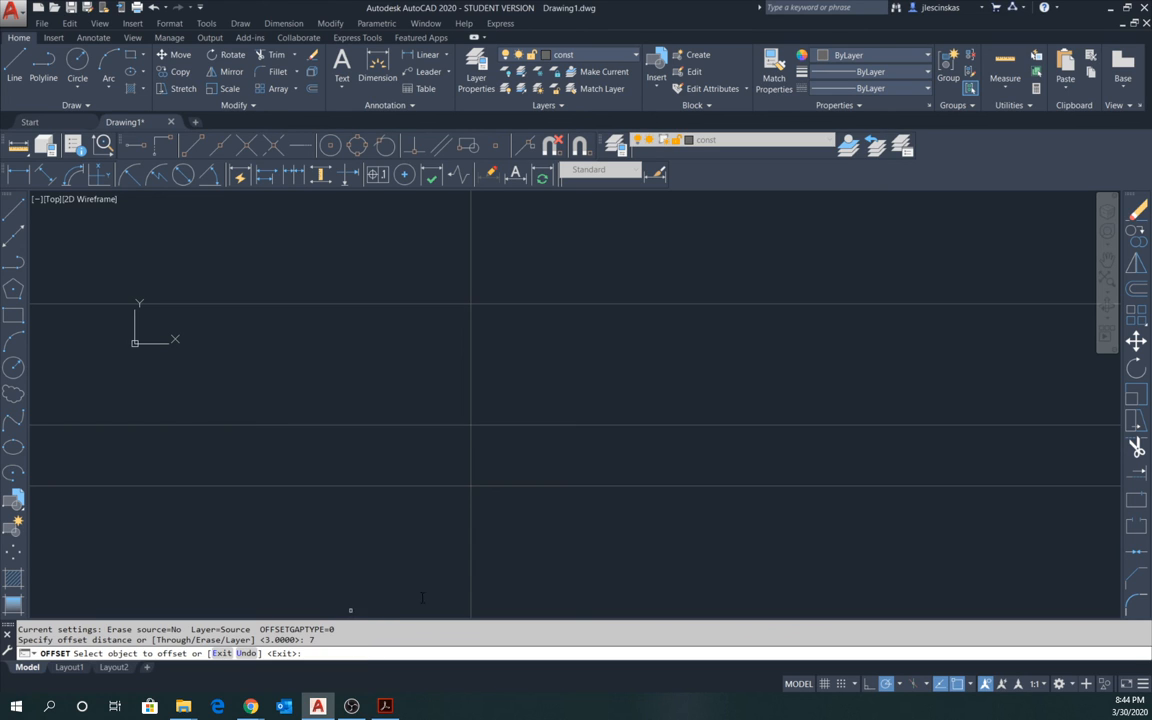
{"action": "left_click", "coordinate": [472, 378]}
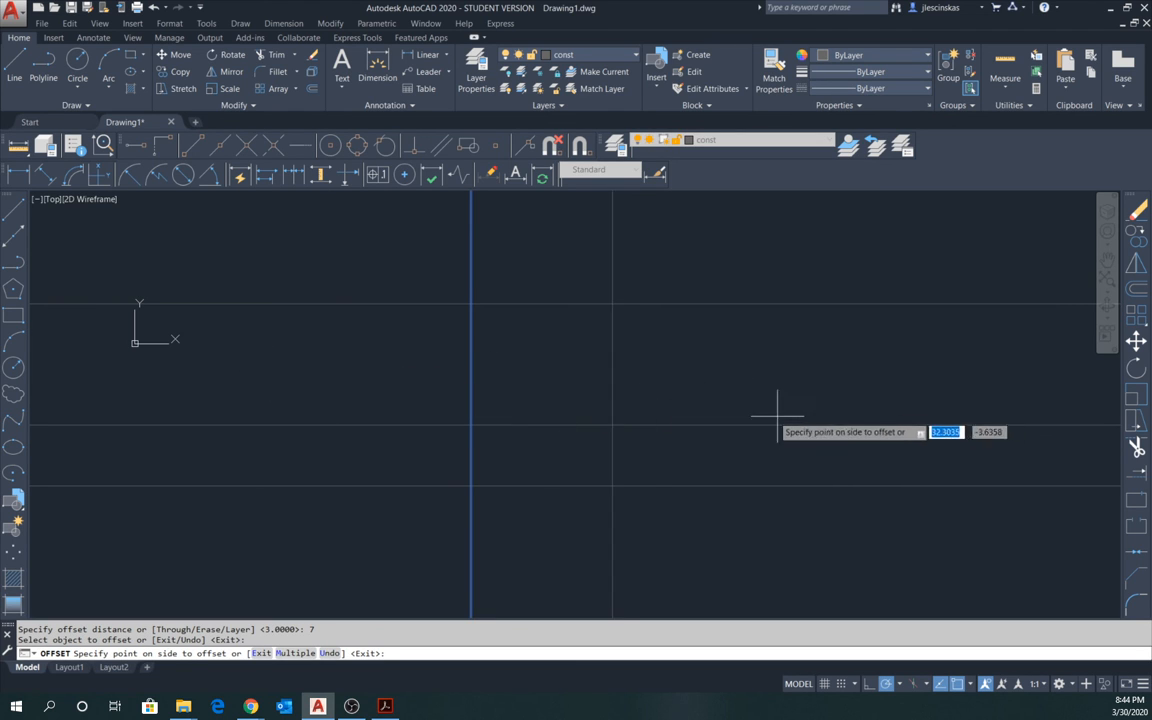
{"action": "left_click", "coordinate": [612, 387]}
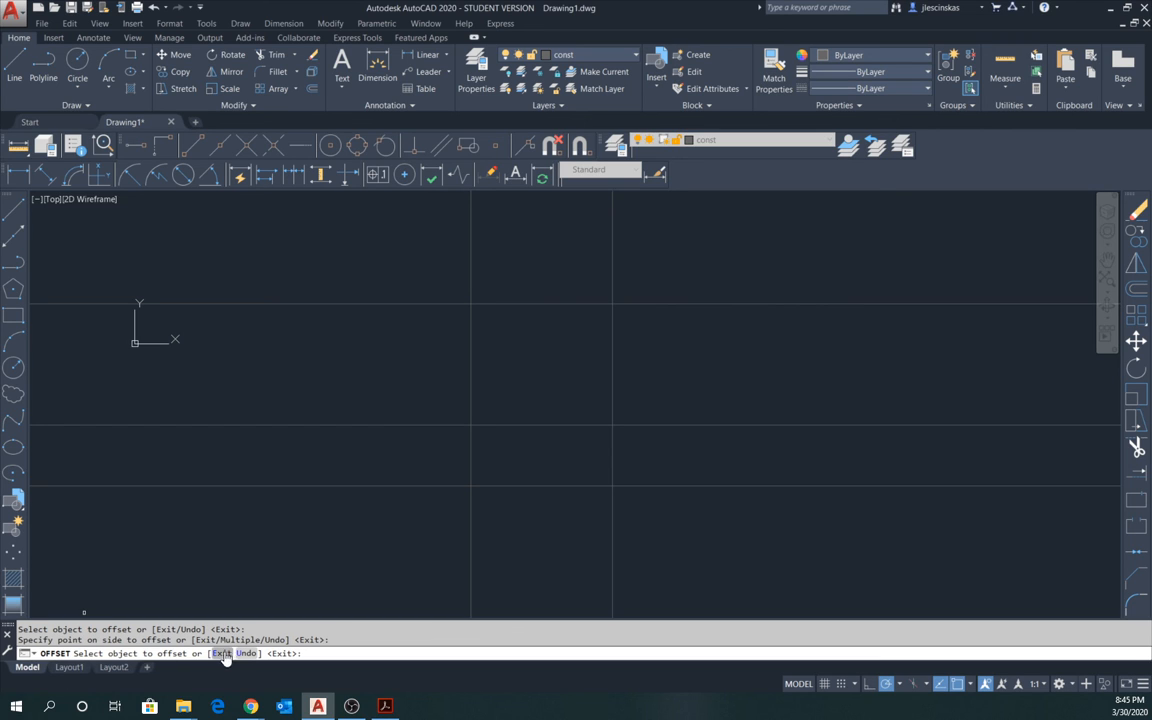
{"action": "left_click", "coordinate": [471, 368]}
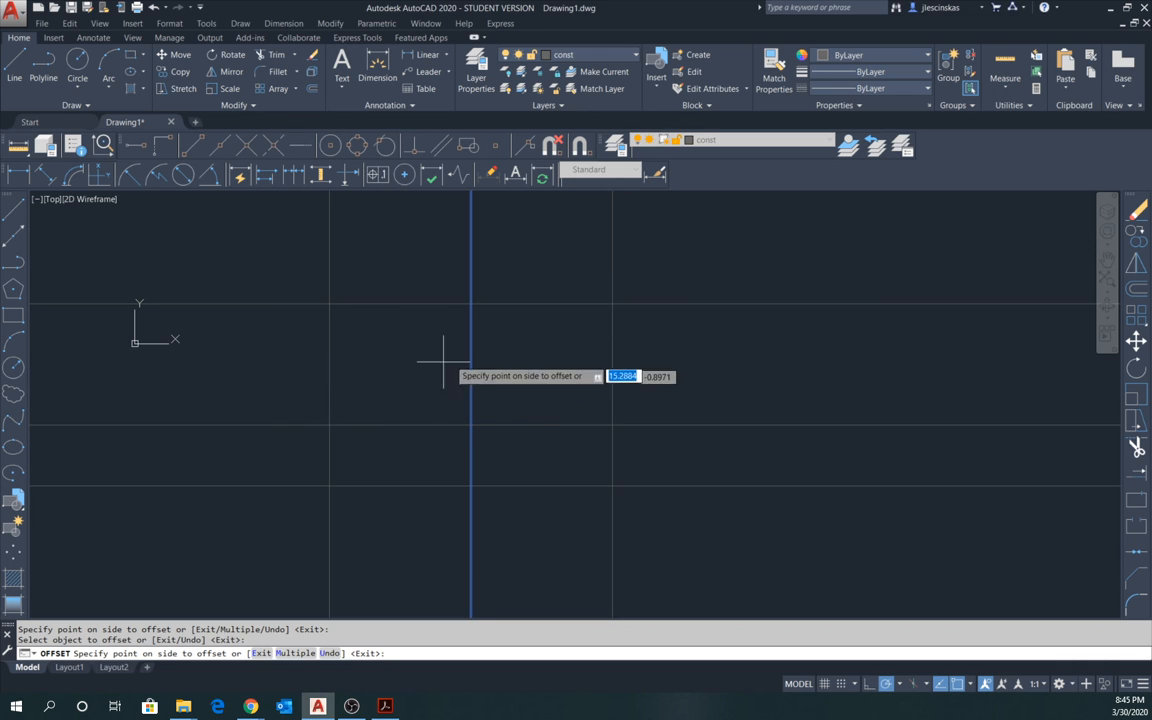
{"action": "left_click", "coordinate": [325, 386]}
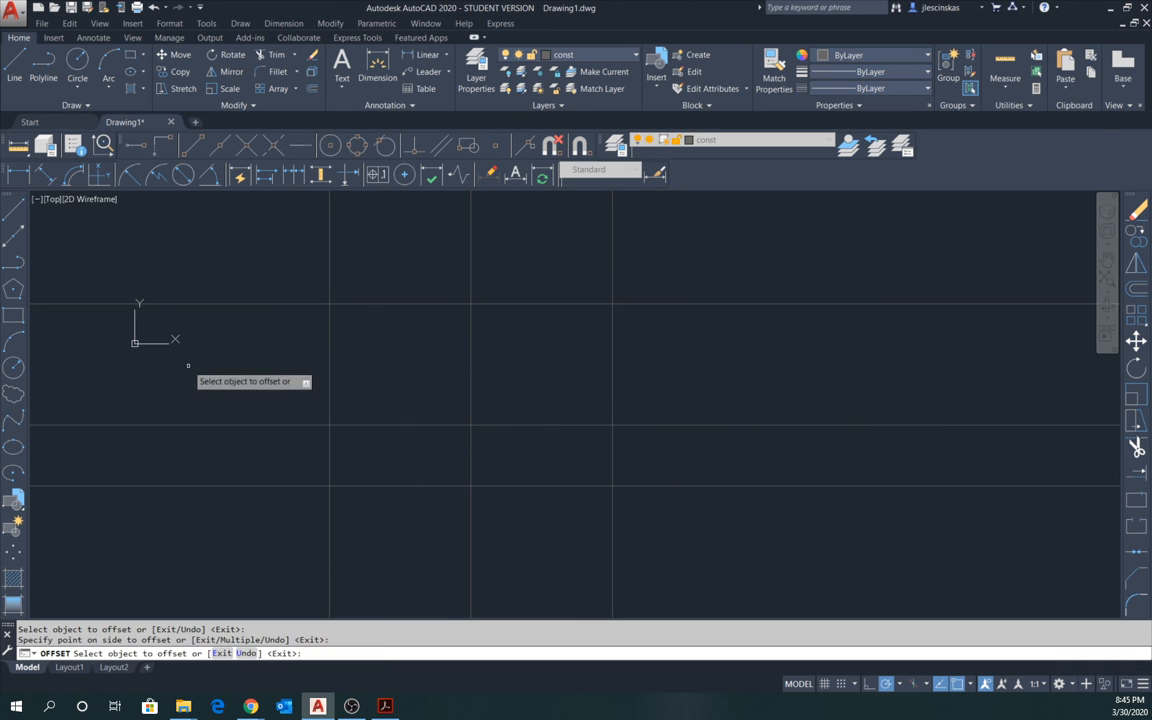
{"action": "key", "text": "Escape"}
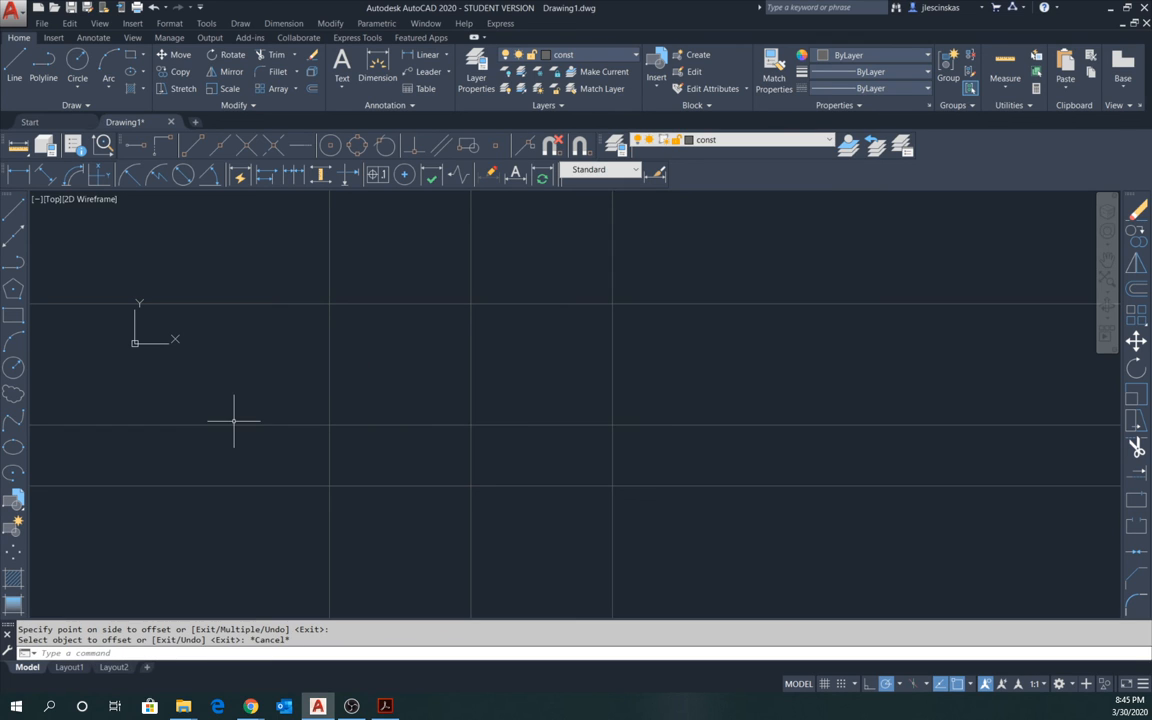
{"action": "key", "text": "Escape"}
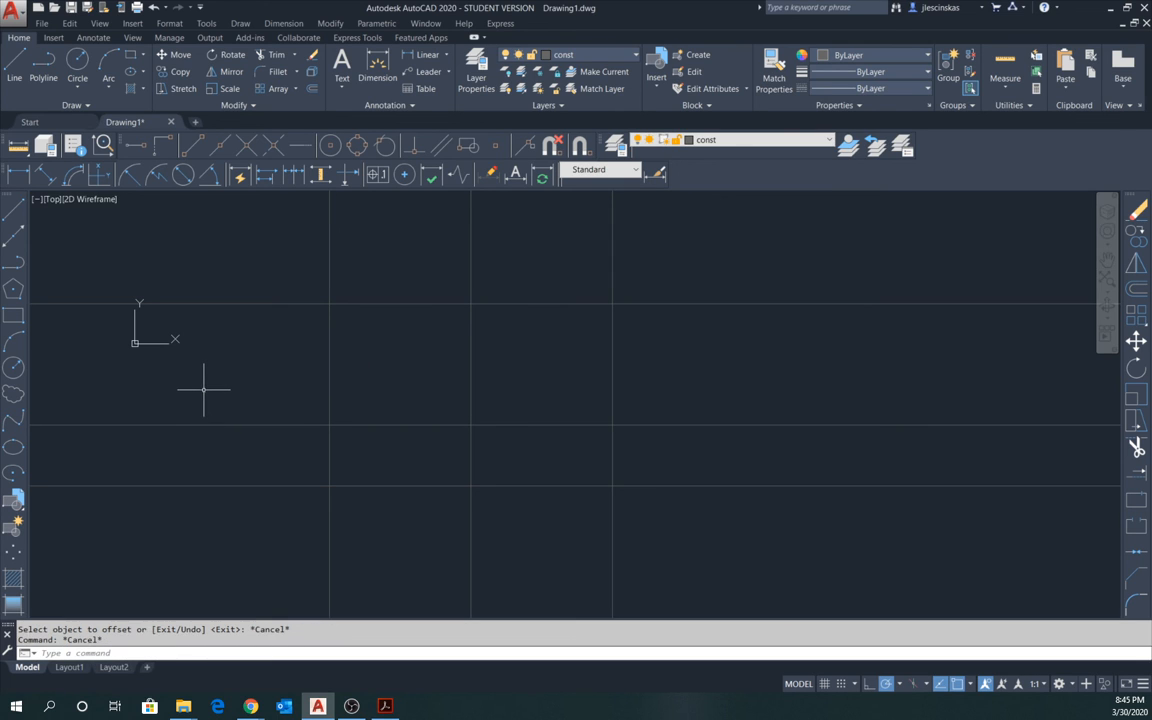